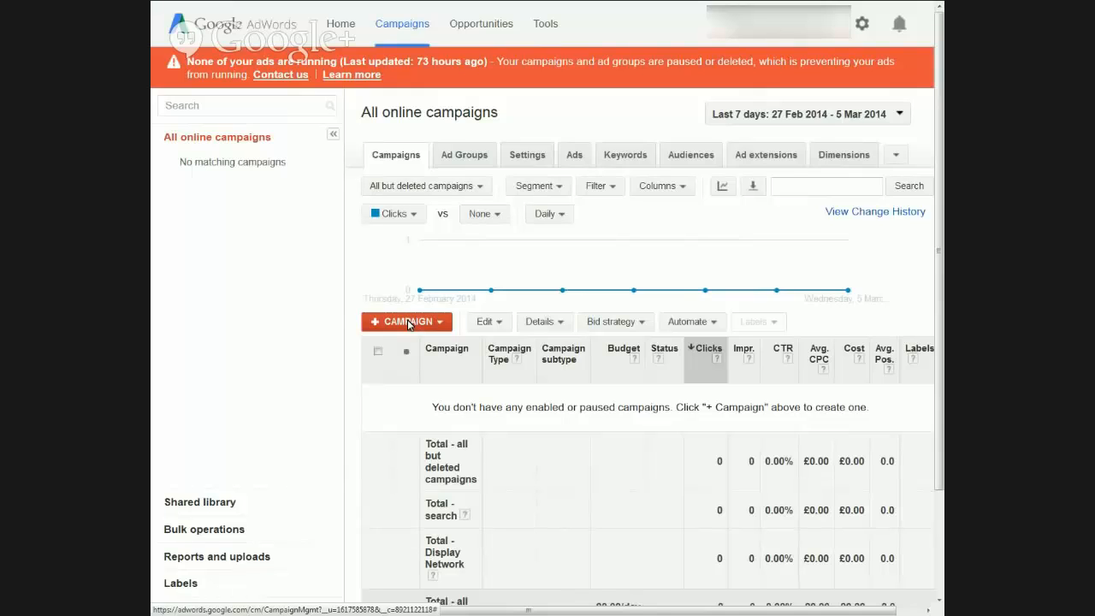
# Step: Start a new Search Network only campaign and name it Life Insurance
pyautogui.click(409, 323)
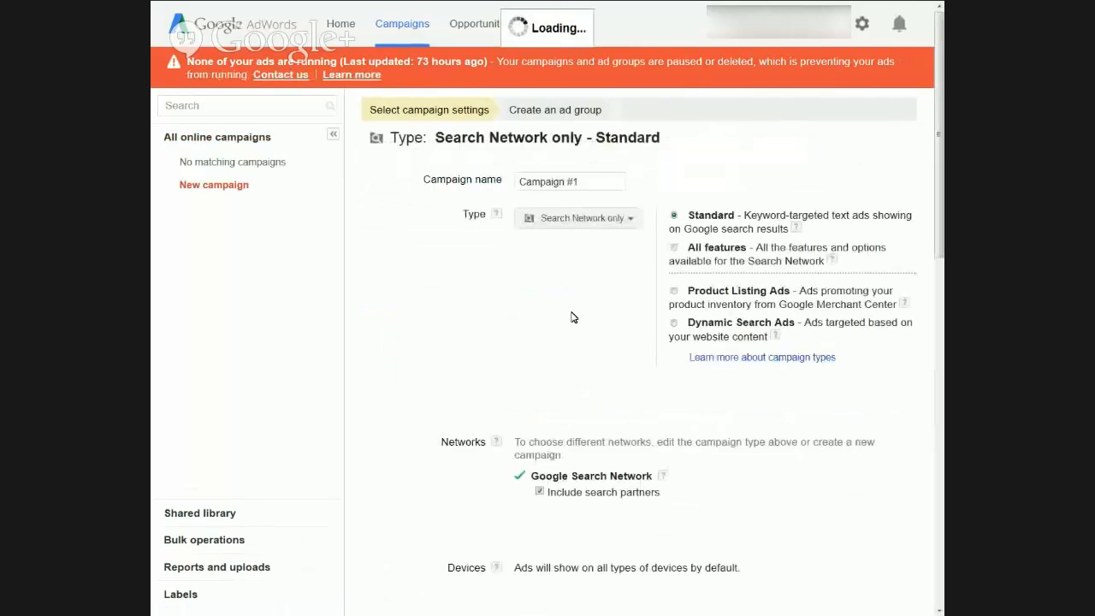
pyautogui.click(590, 182)
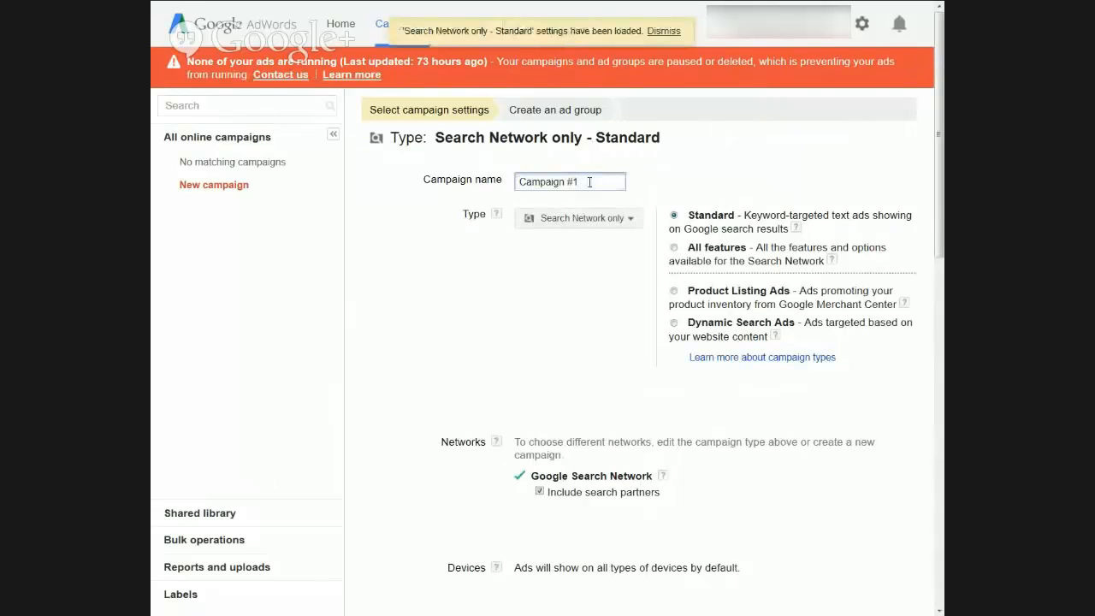
pyautogui.moveTo(589, 183); pyautogui.dragTo(516, 181)
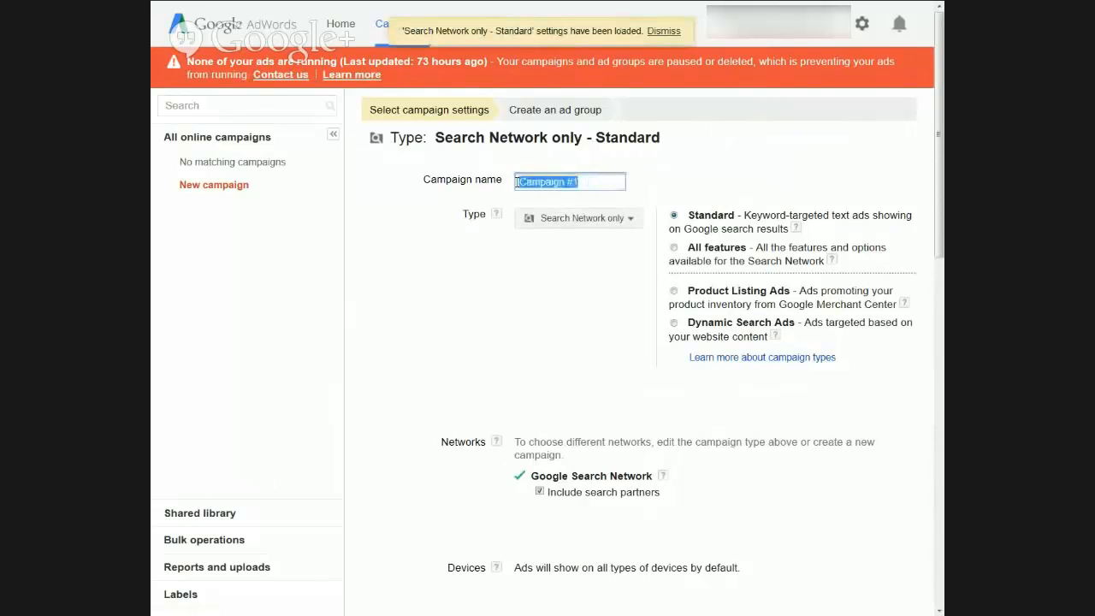
pyautogui.write('Life Ins')
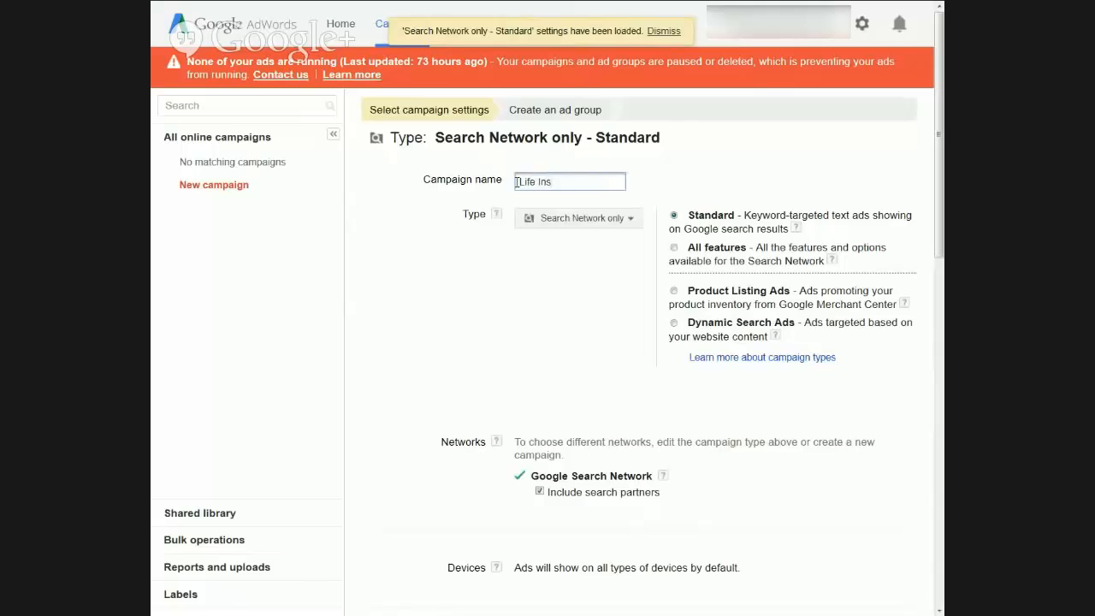
pyautogui.write('urace')
pyautogui.press('BackSpace')
pyautogui.press('BackSpace')
pyautogui.write('n')
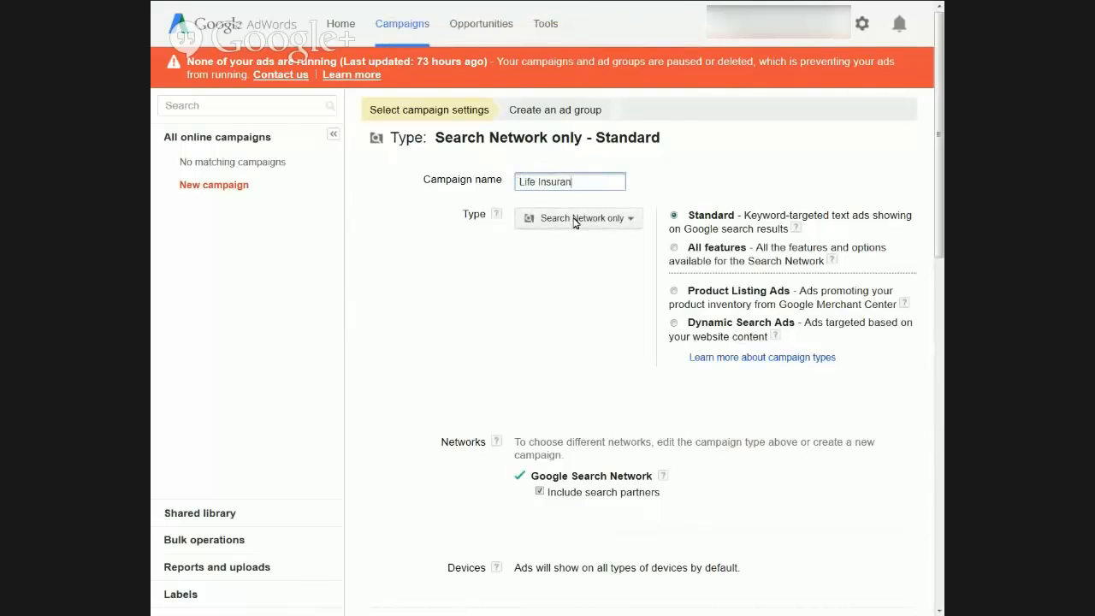
pyautogui.write('ce')
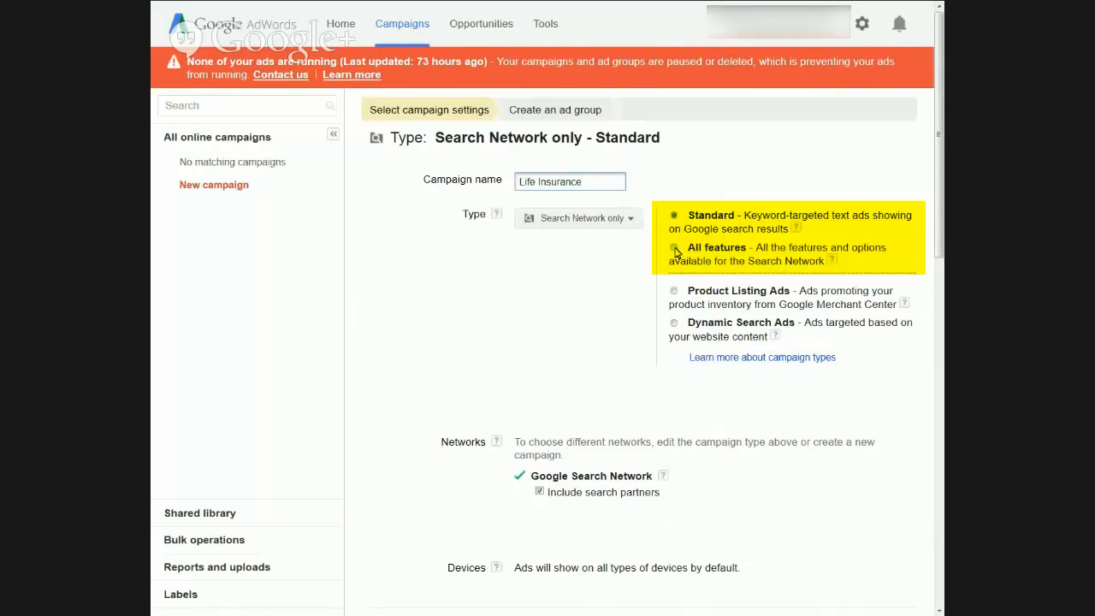
# Step: Switch the Search Network campaign from Standard to All features and accept losing the changes already made
pyautogui.click(796, 230)
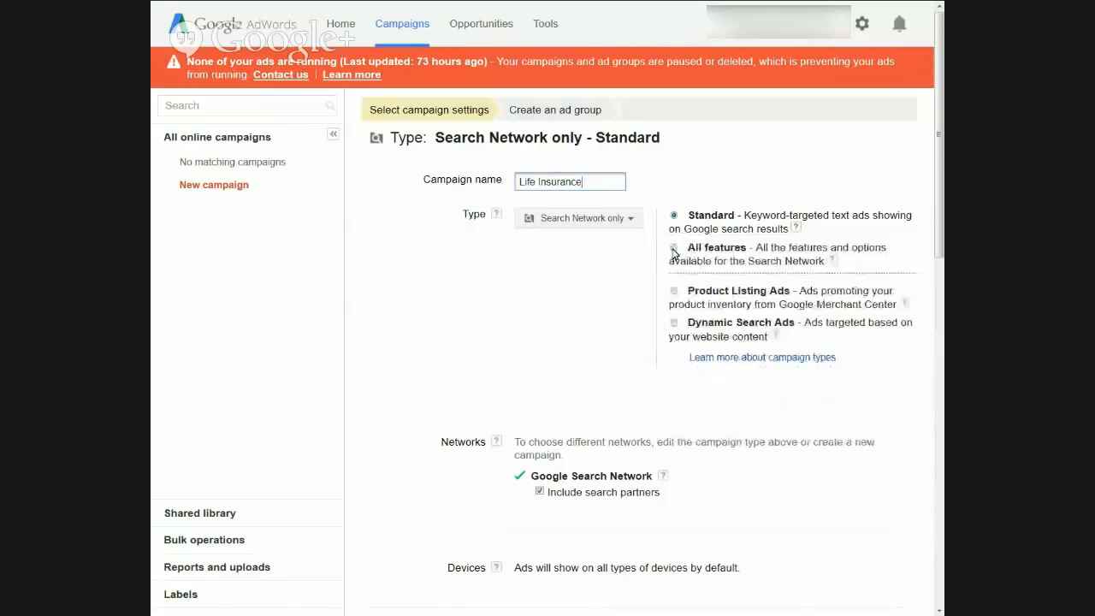
pyautogui.click(675, 250)
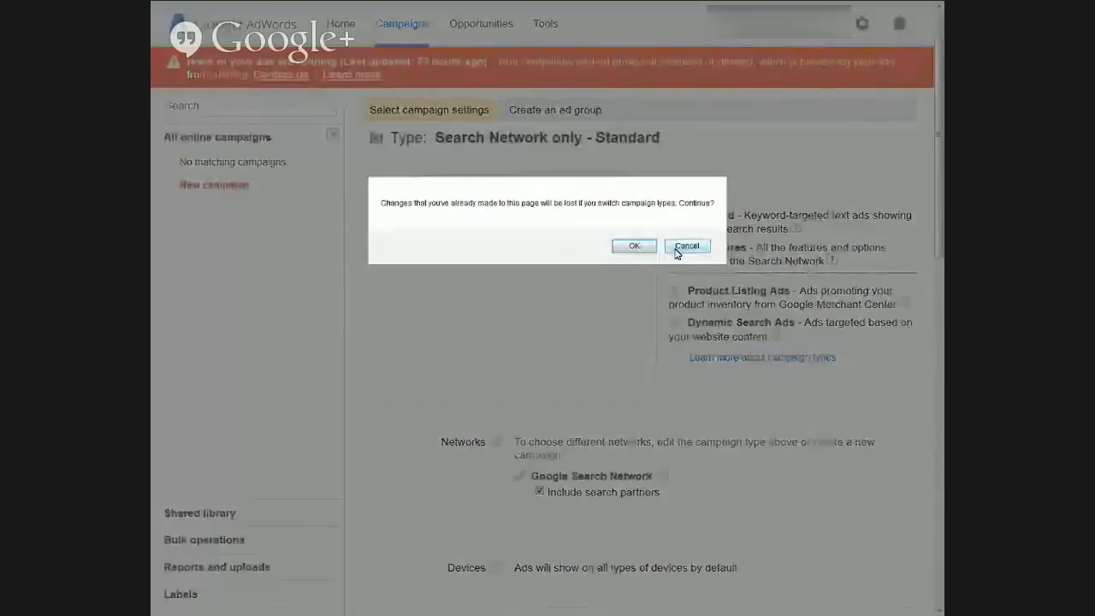
pyautogui.click(634, 246)
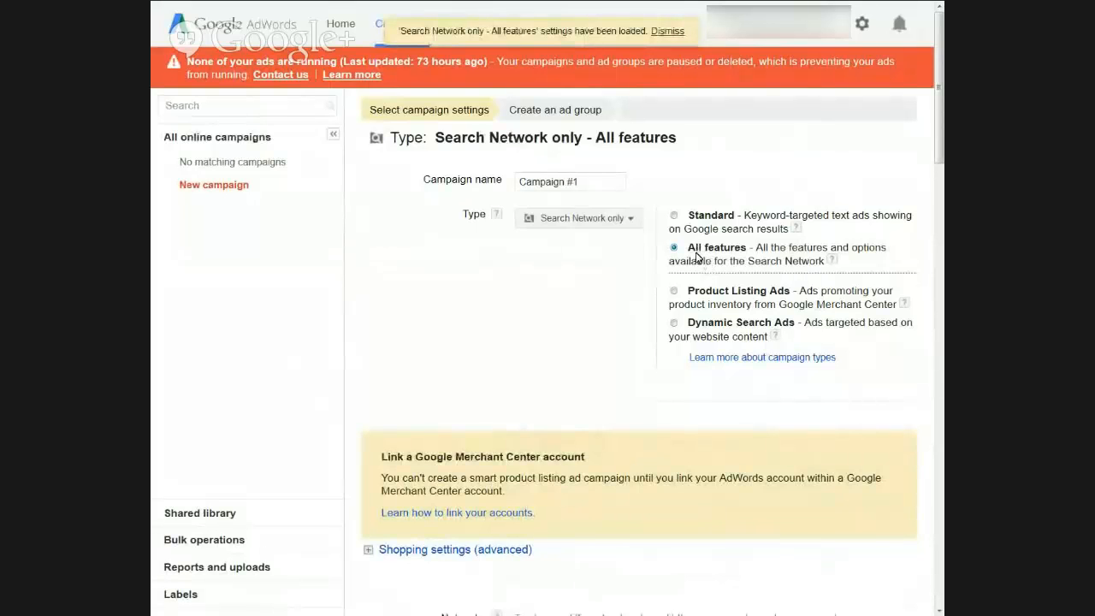
# Step: Review the campaign's network, device, location, language and bid strategy settings
pyautogui.scroll(-1, 598, 347)
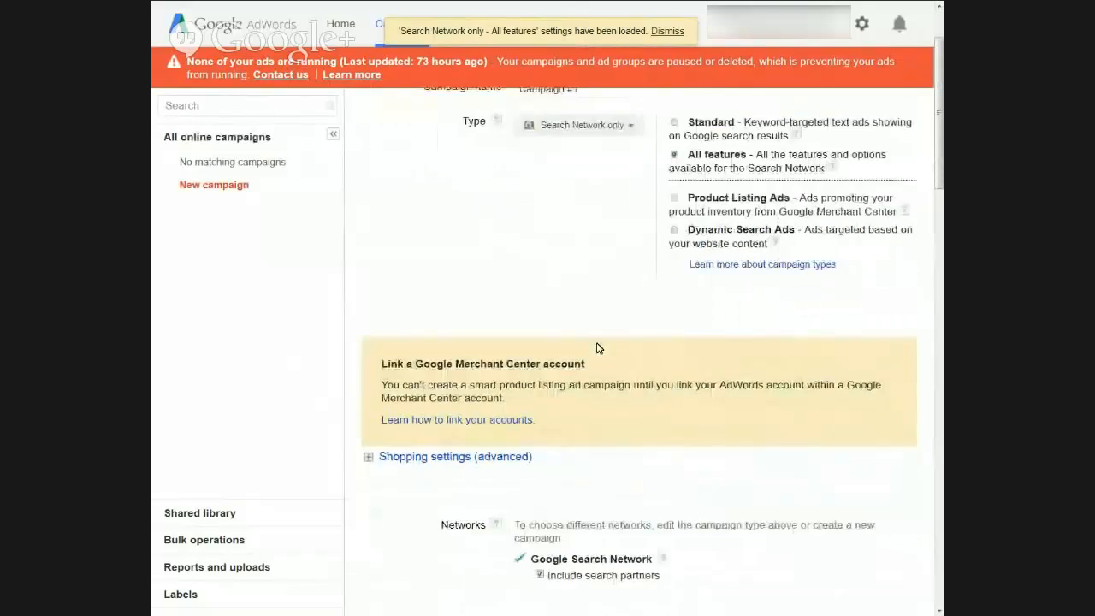
pyautogui.scroll(-1, 598, 348)
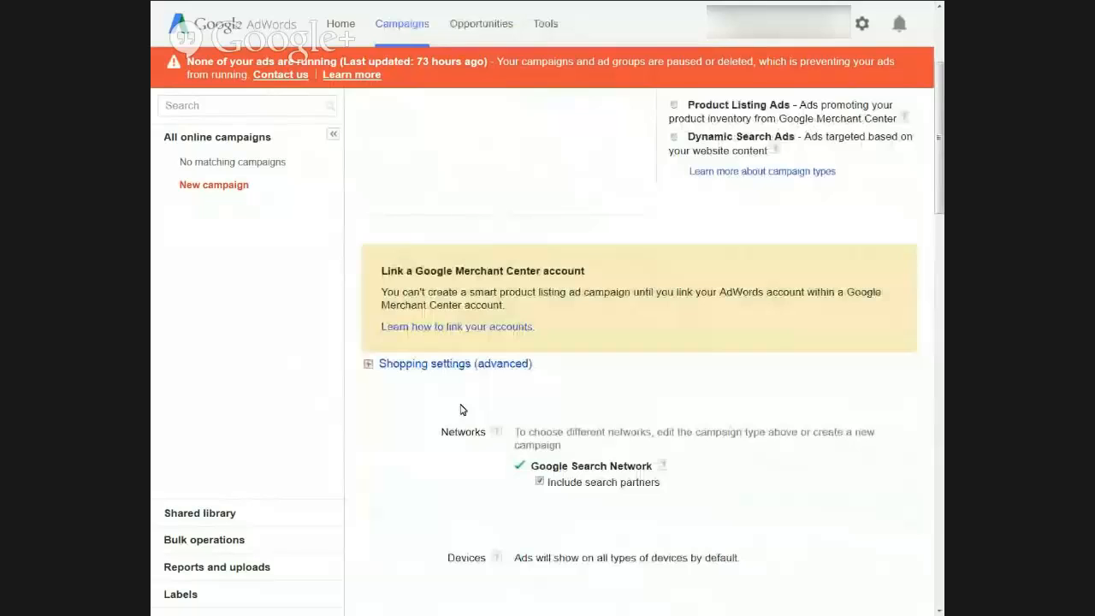
pyautogui.scroll(-2, 463, 410)
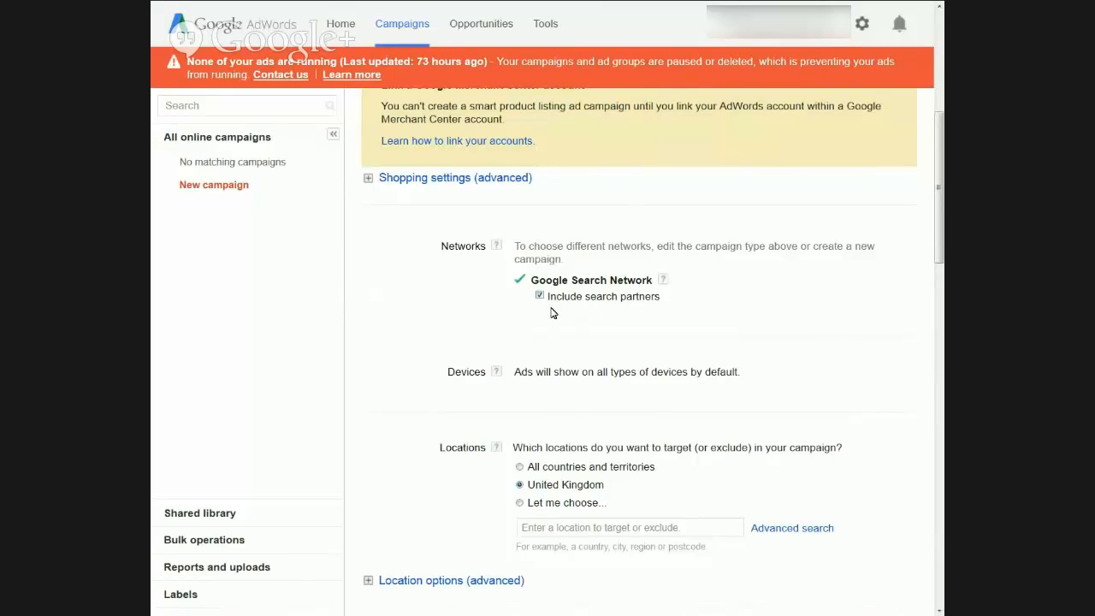
pyautogui.scroll(-1, 553, 313)
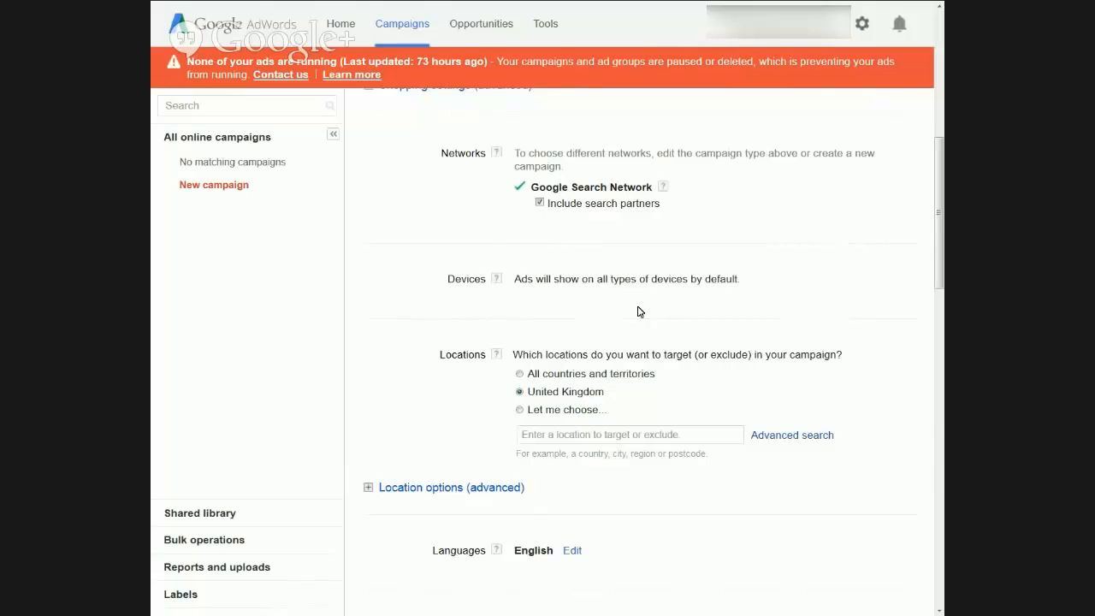
pyautogui.scroll(-2, 637, 311)
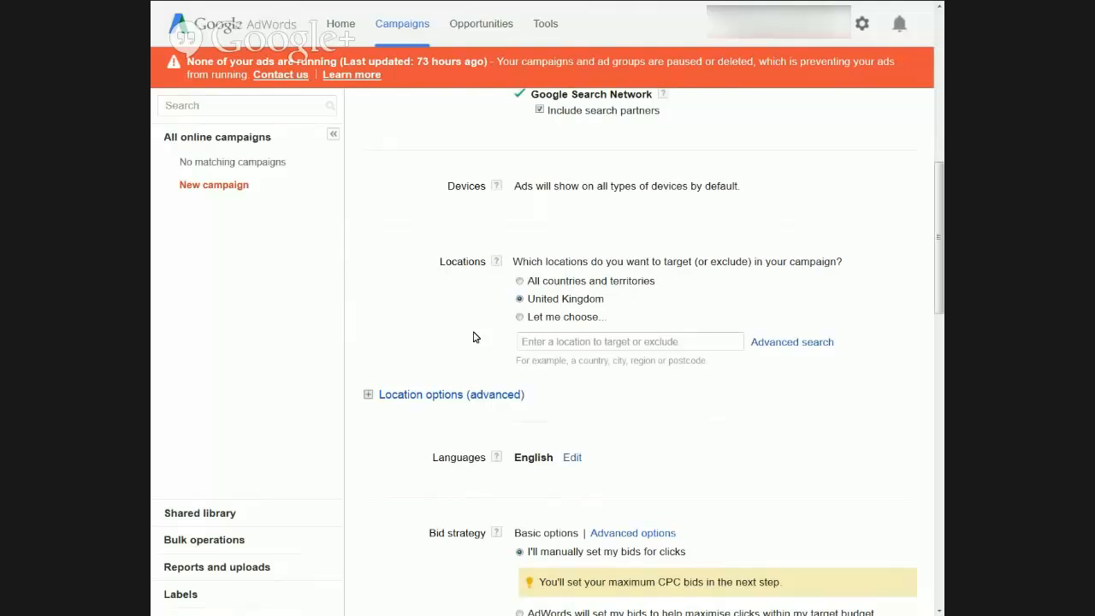
pyautogui.scroll(-3, 475, 337)
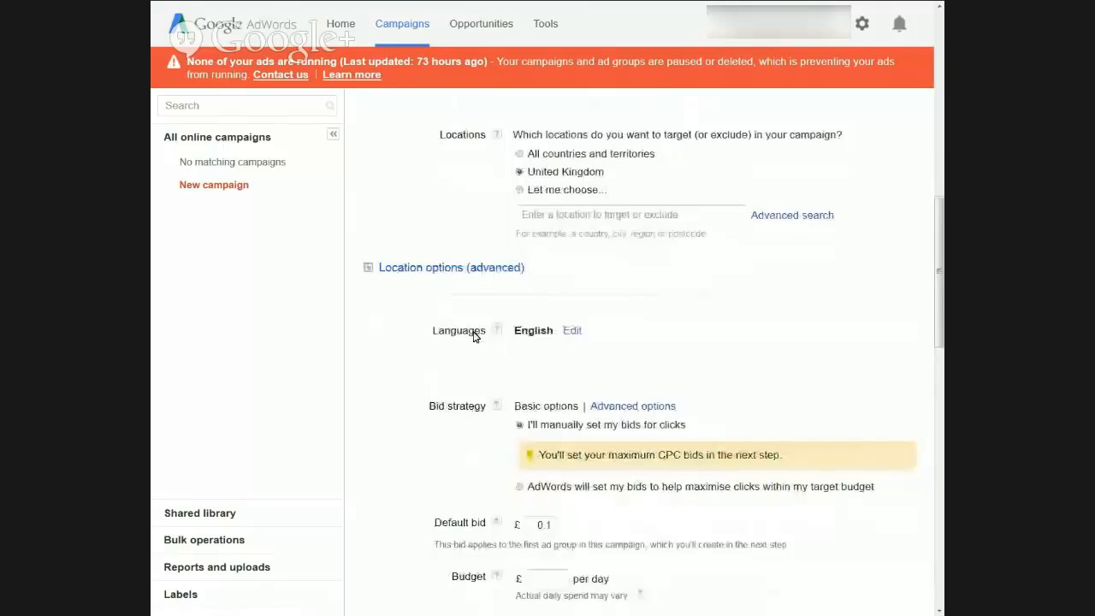
pyautogui.scroll(-1, 475, 337)
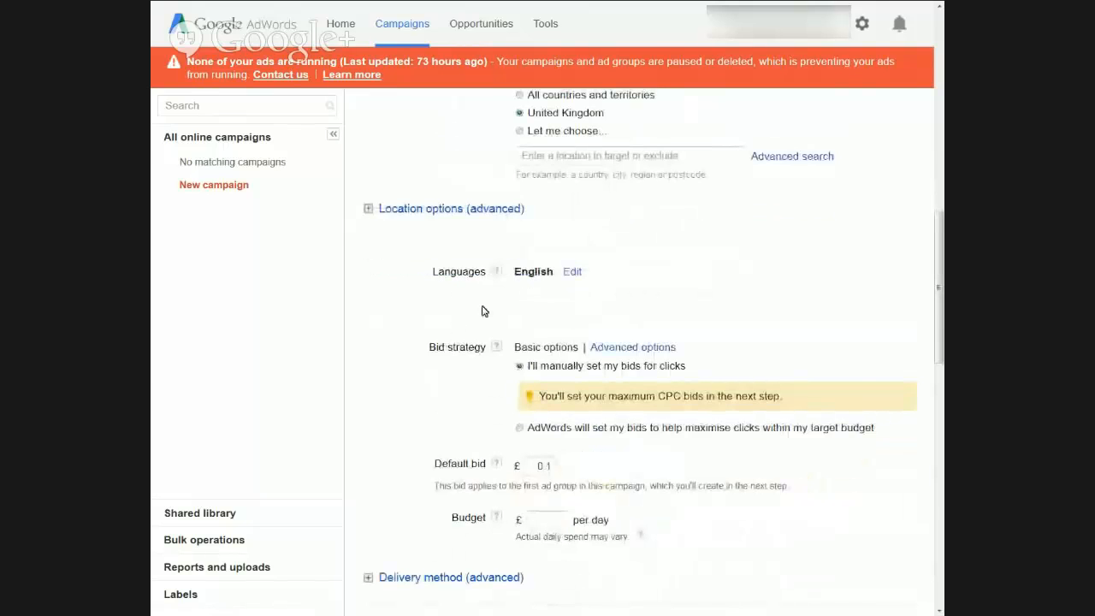
pyautogui.scroll(-2, 482, 311)
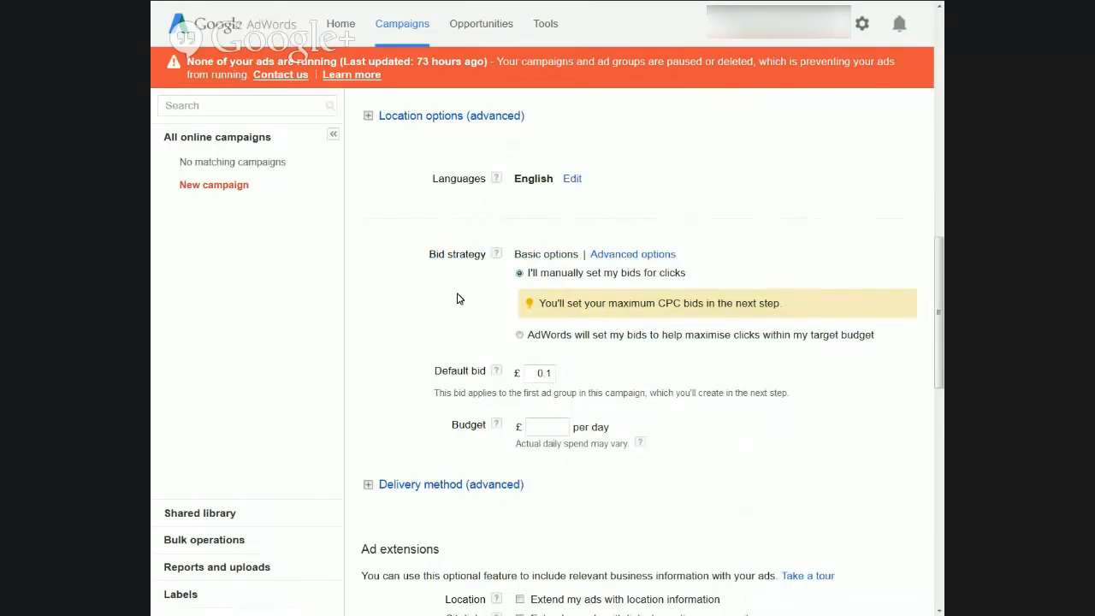
# Step: Set the campaign's default bid to £0.25 and its budget to £5 per day
pyautogui.scroll(-1, 457, 297)
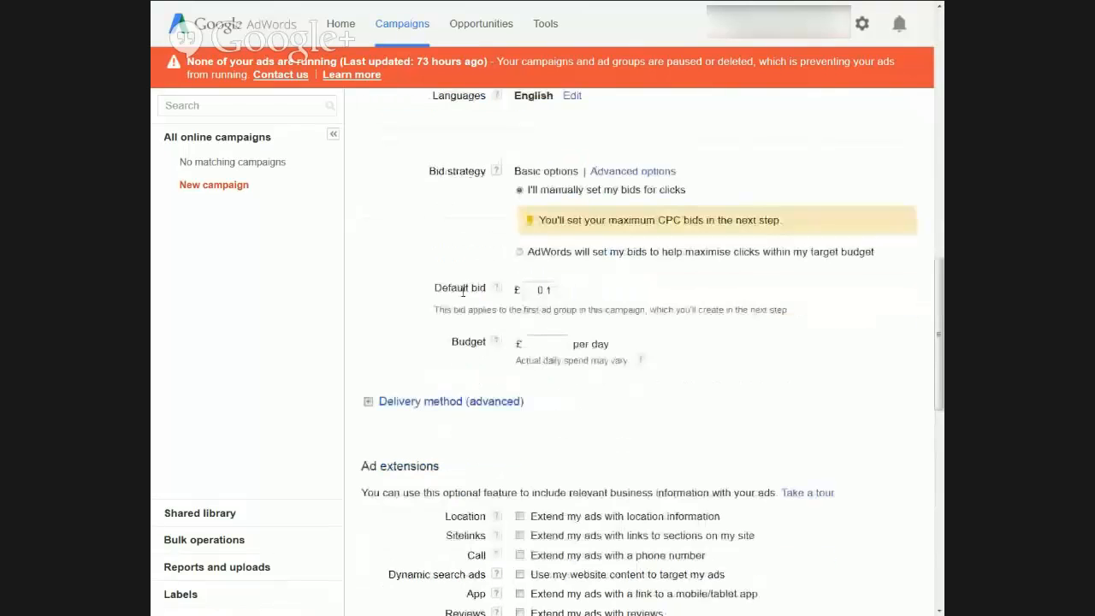
pyautogui.click(550, 280)
pyautogui.write('0.25')
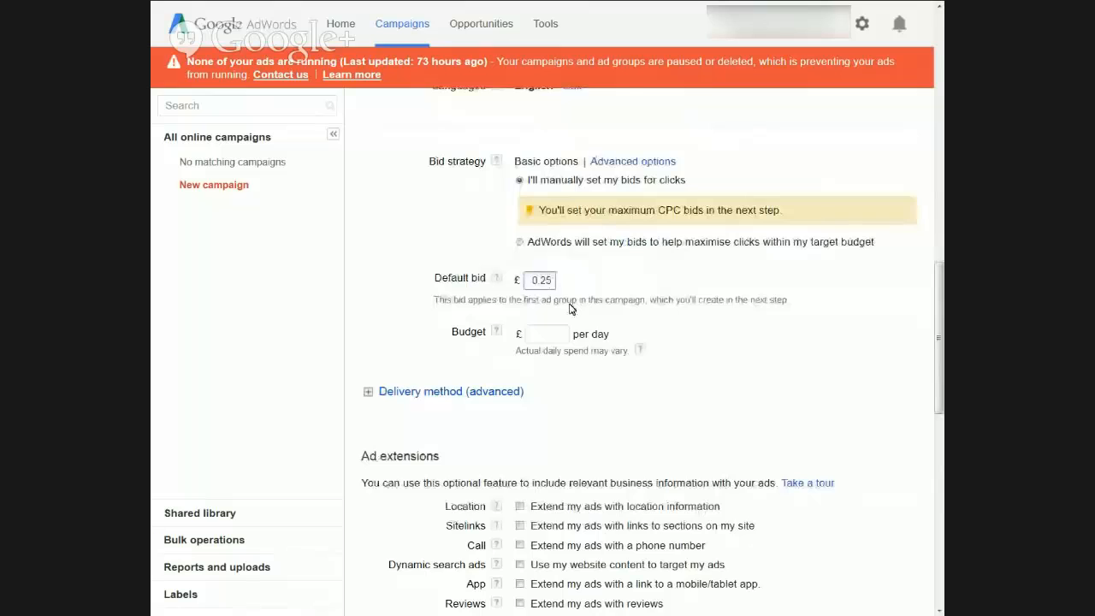
pyautogui.press('Tab')
pyautogui.write('5')
pyautogui.click(366, 333)
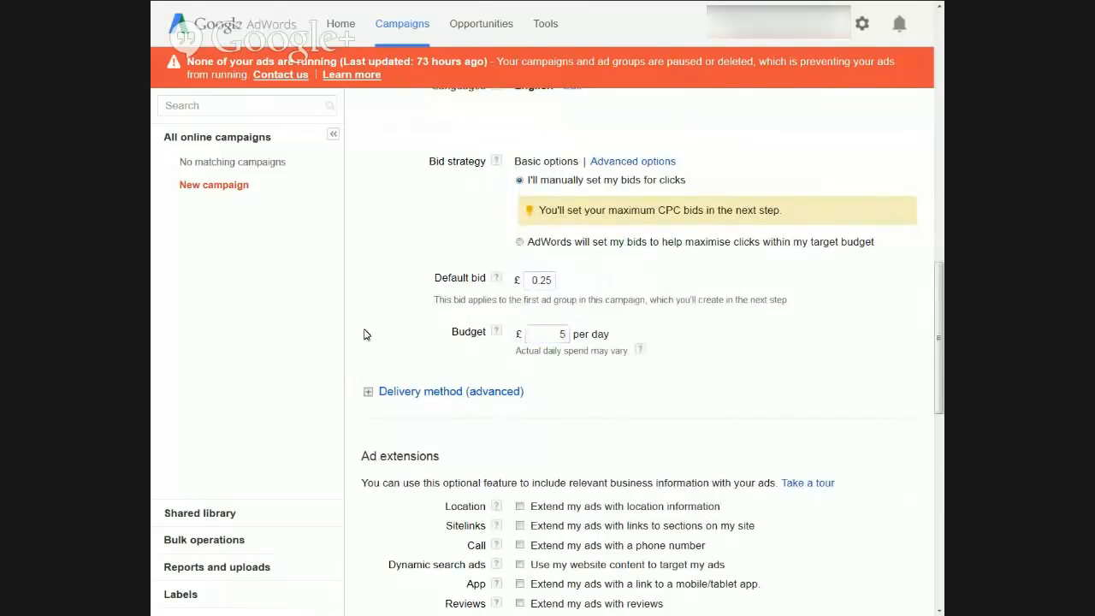
# Step: Examine the advanced delivery method choices, the ad extensions and the ad scheduling settings
pyautogui.click(369, 391)
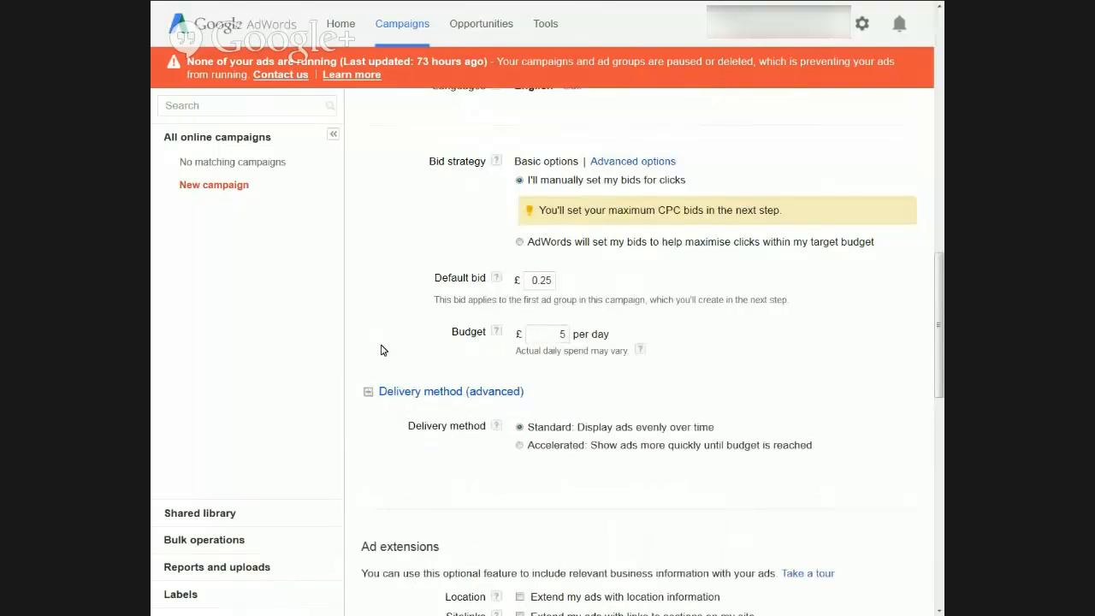
pyautogui.scroll(-1, 510, 384)
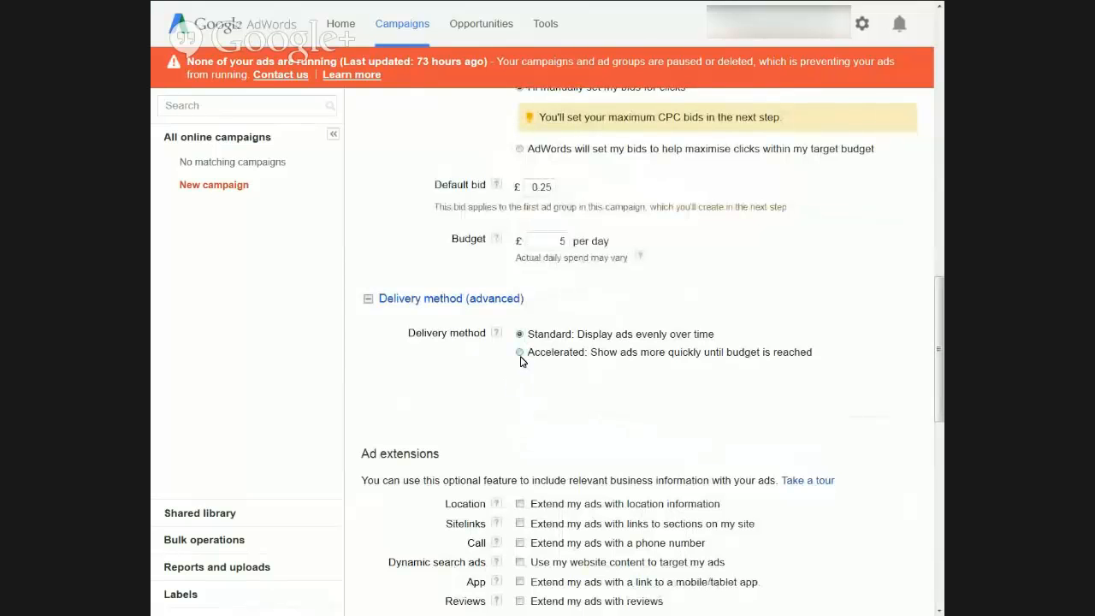
pyautogui.click(369, 301)
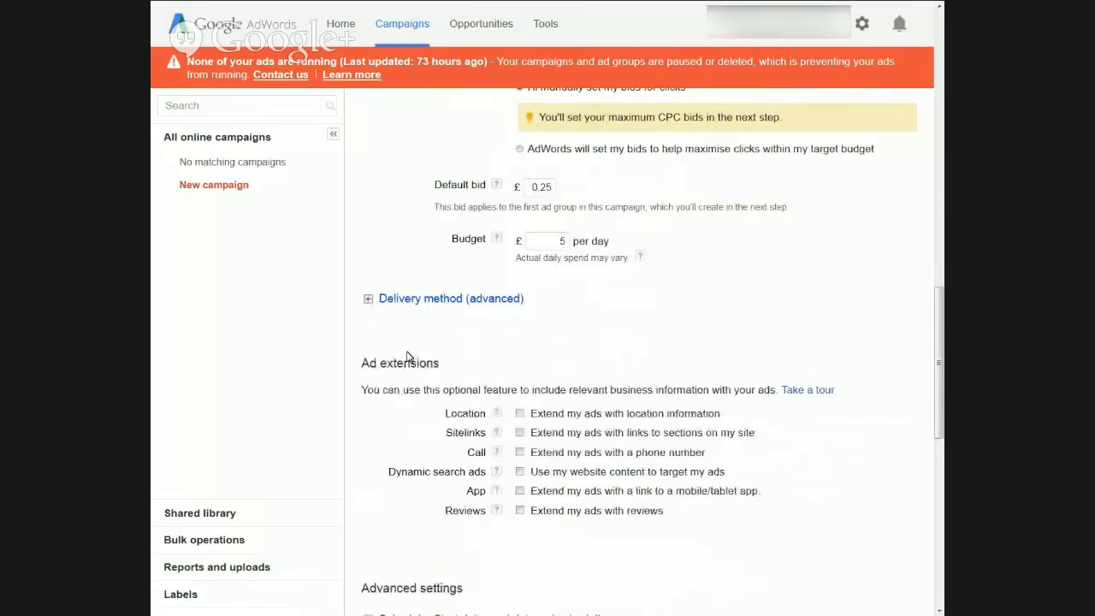
pyautogui.scroll(-1, 605, 298)
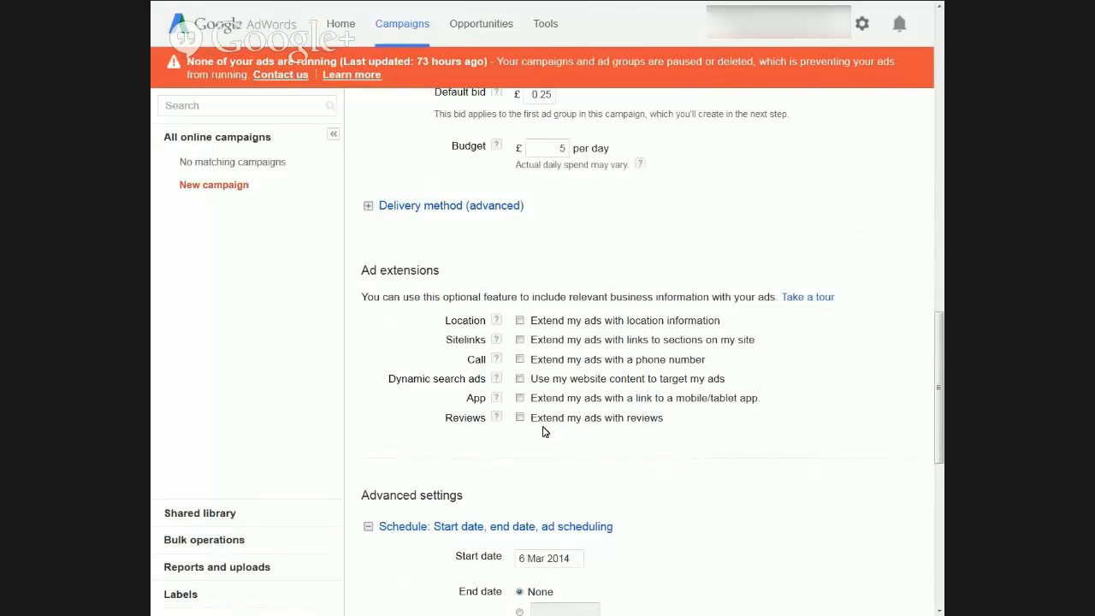
pyautogui.scroll(-3, 543, 432)
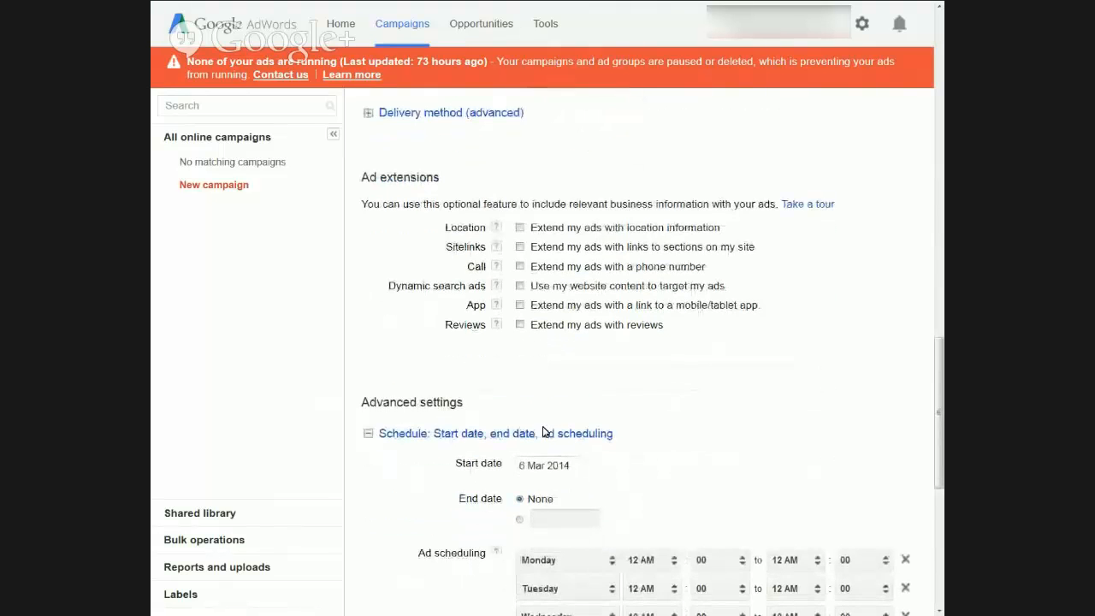
pyautogui.scroll(-4, 543, 432)
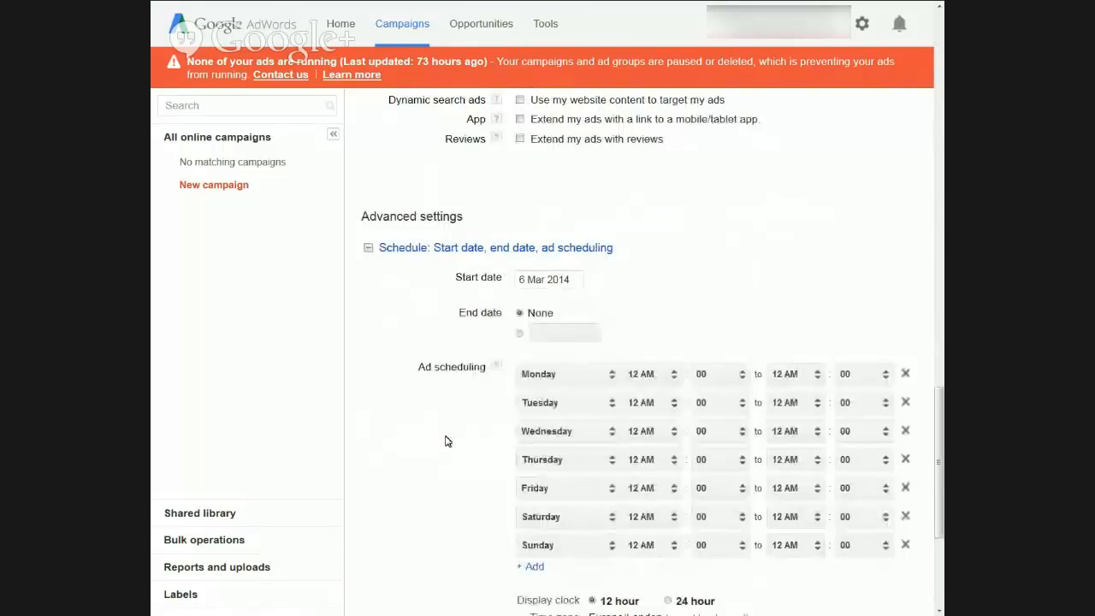
pyautogui.scroll(-2, 444, 440)
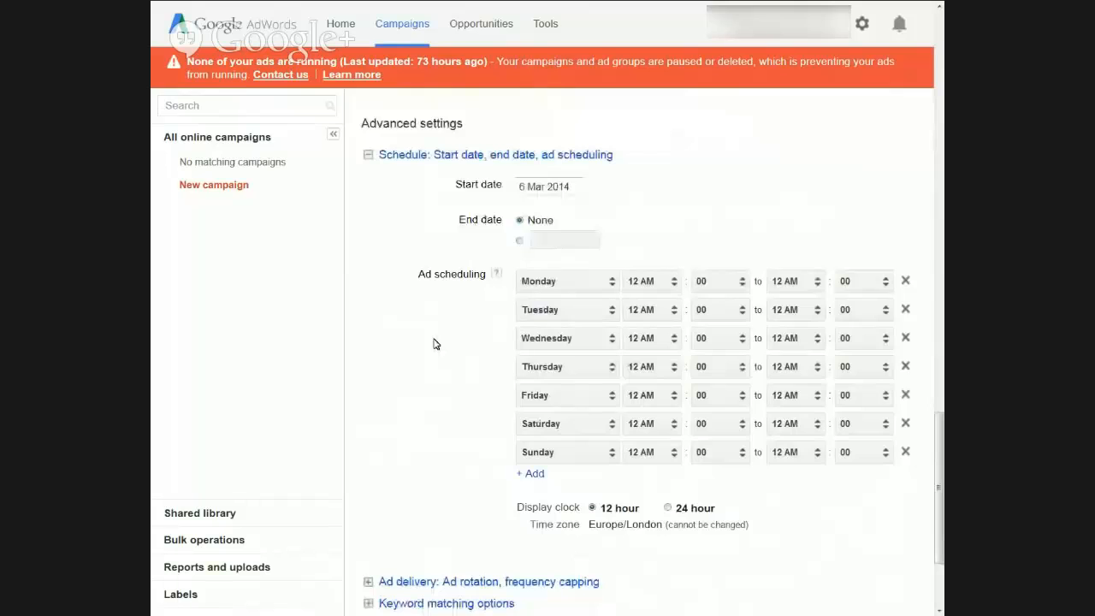
pyautogui.scroll(-1, 540, 202)
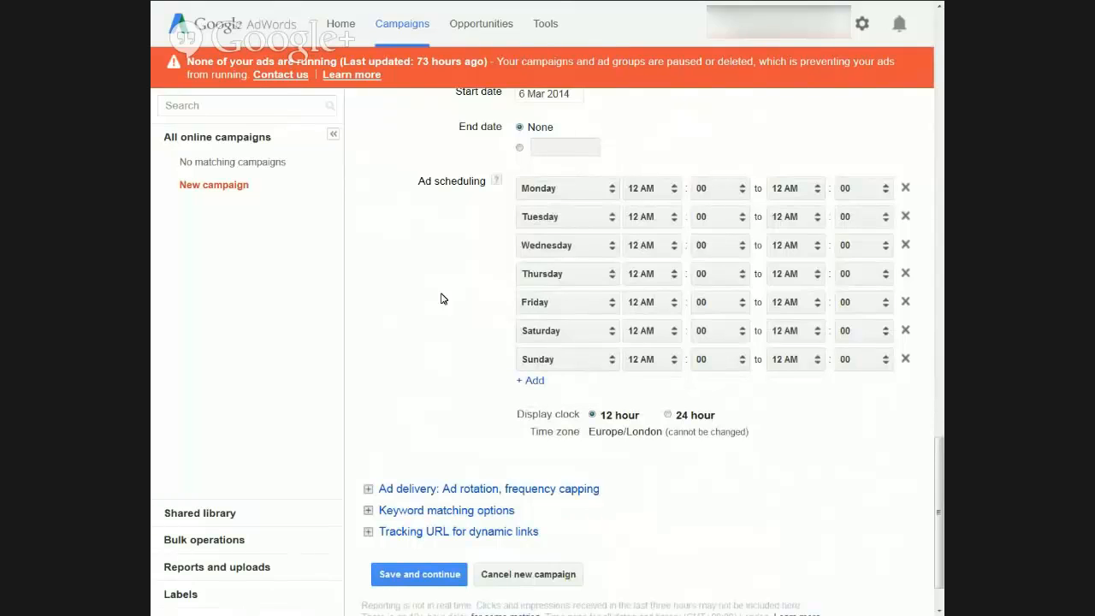
# Step: Set the ad rotation in the ad delivery settings to Rotate indefinitely
pyautogui.scroll(-2, 419, 325)
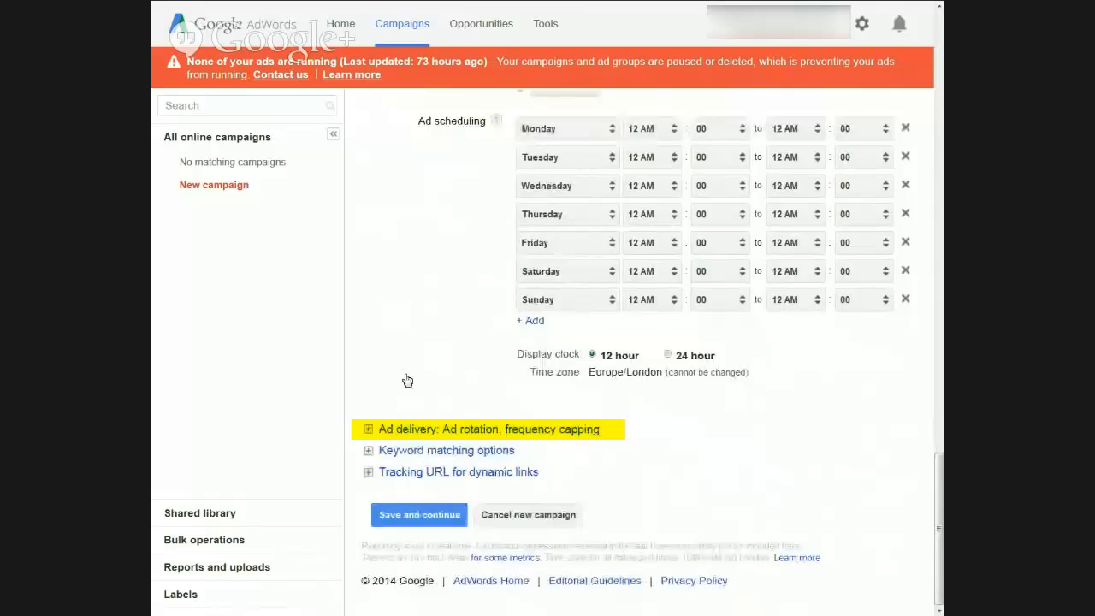
pyautogui.click(380, 427)
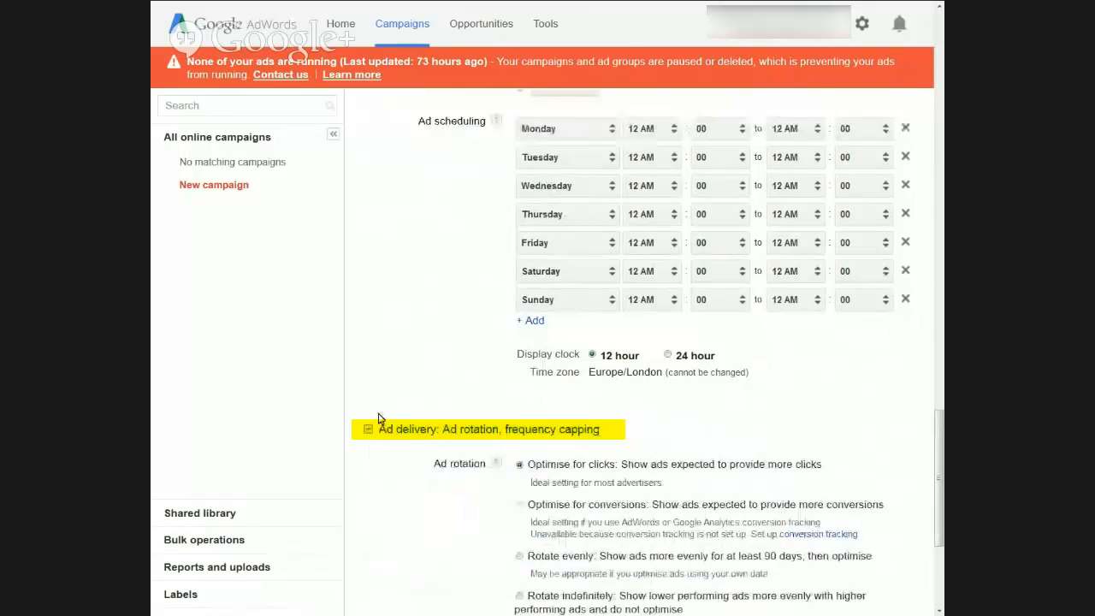
pyautogui.scroll(-2, 469, 386)
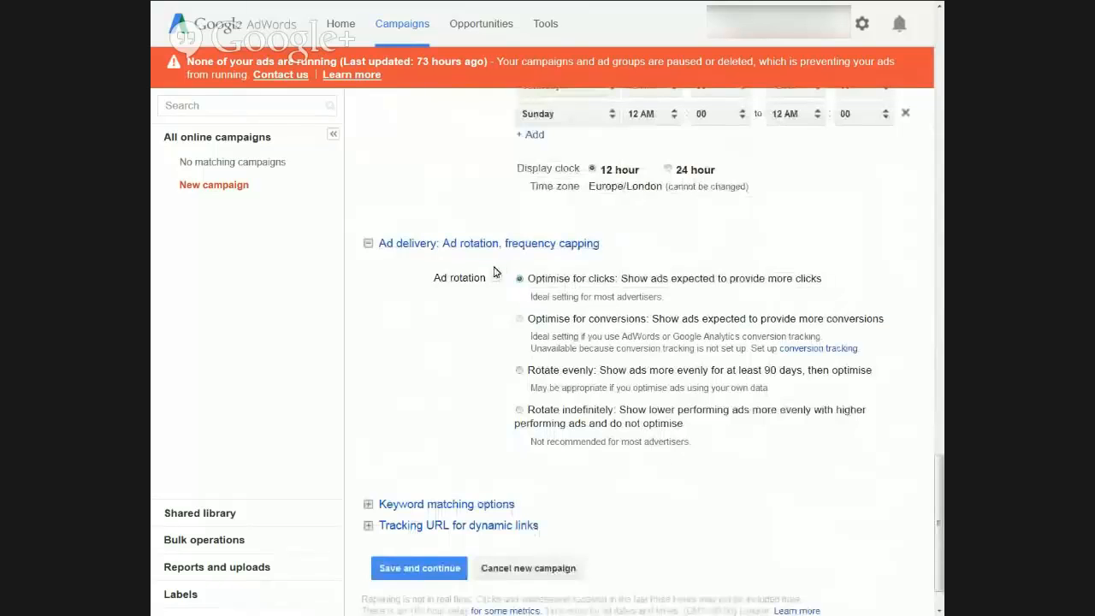
pyautogui.click(519, 412)
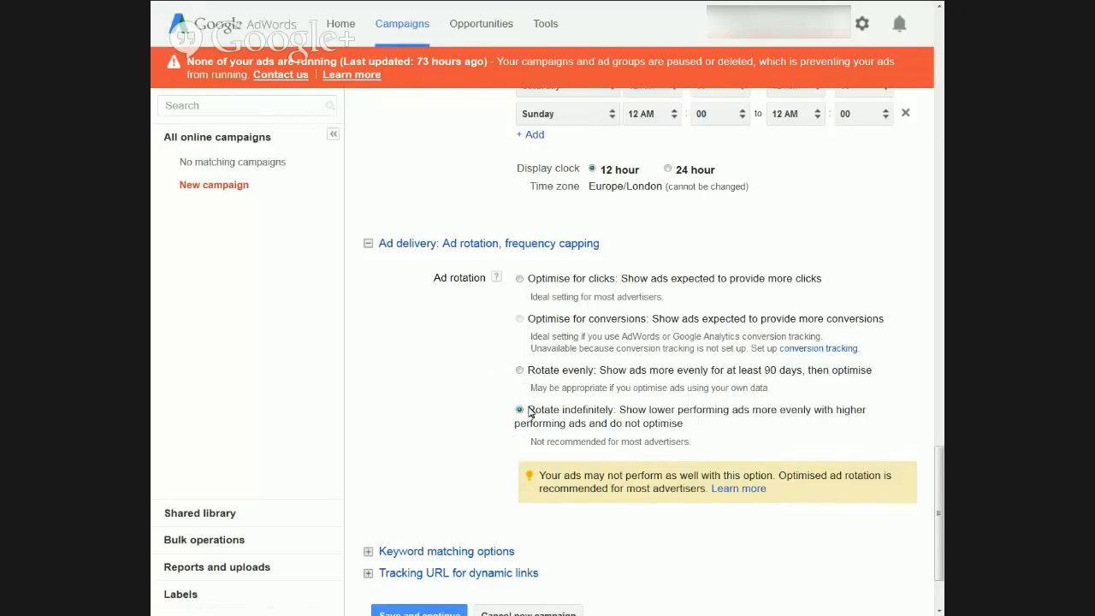
pyautogui.click(521, 371)
pyautogui.click(520, 412)
# Step: Expand the keyword matching options and examine the exact and phrase match choices for close variants
pyautogui.scroll(-2, 409, 403)
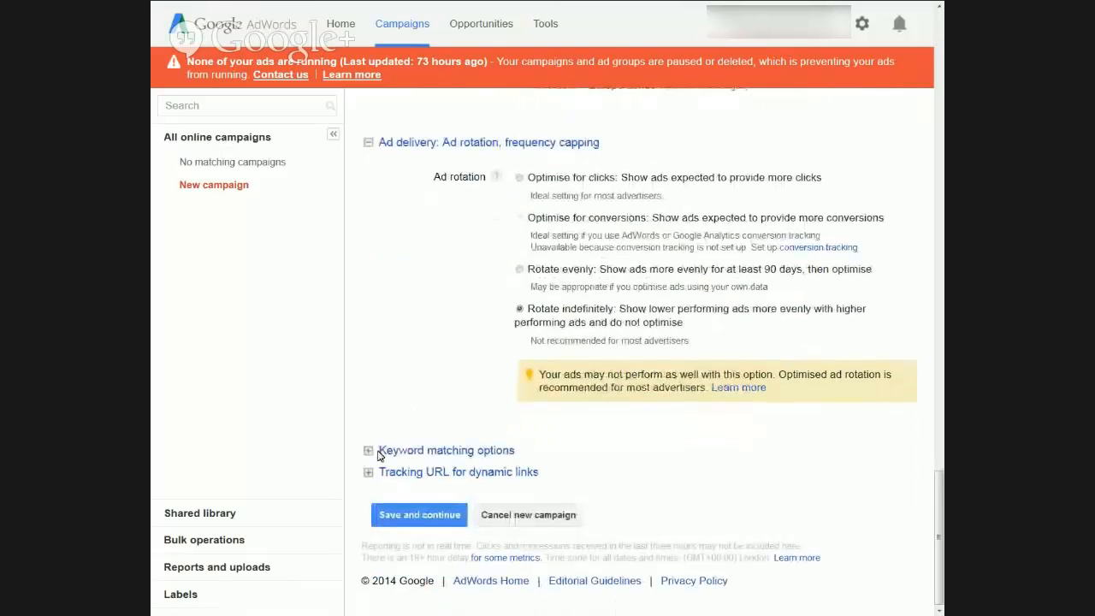
pyautogui.click(380, 454)
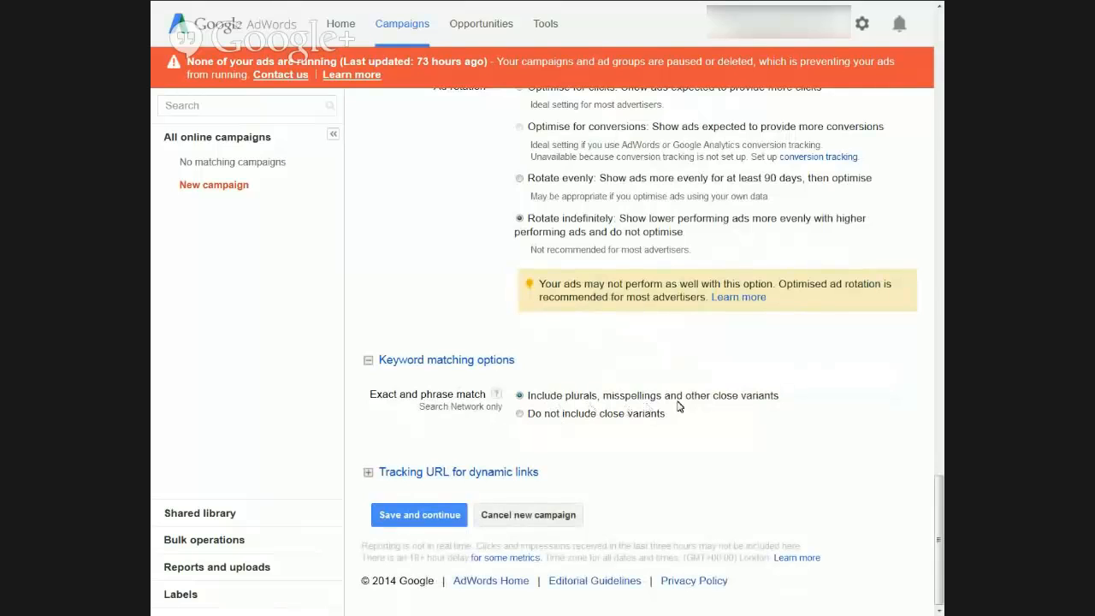
pyautogui.moveTo(686, 395); pyautogui.dragTo(782, 397)
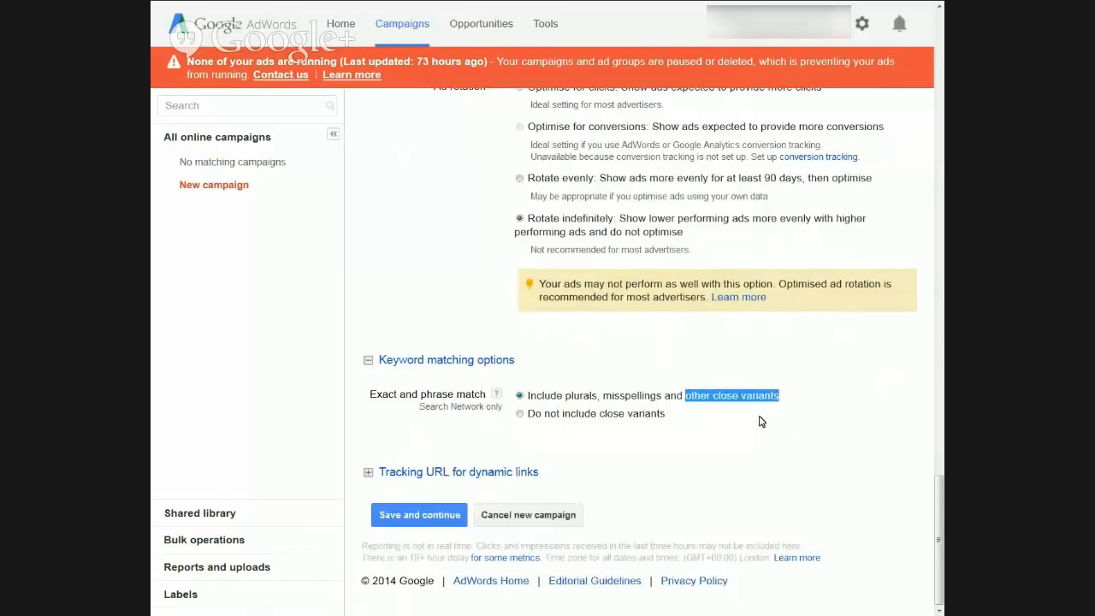
# Step: Set exact and phrase match to Do not include close variants and save the campaign settings
pyautogui.click(762, 422)
pyautogui.click(519, 414)
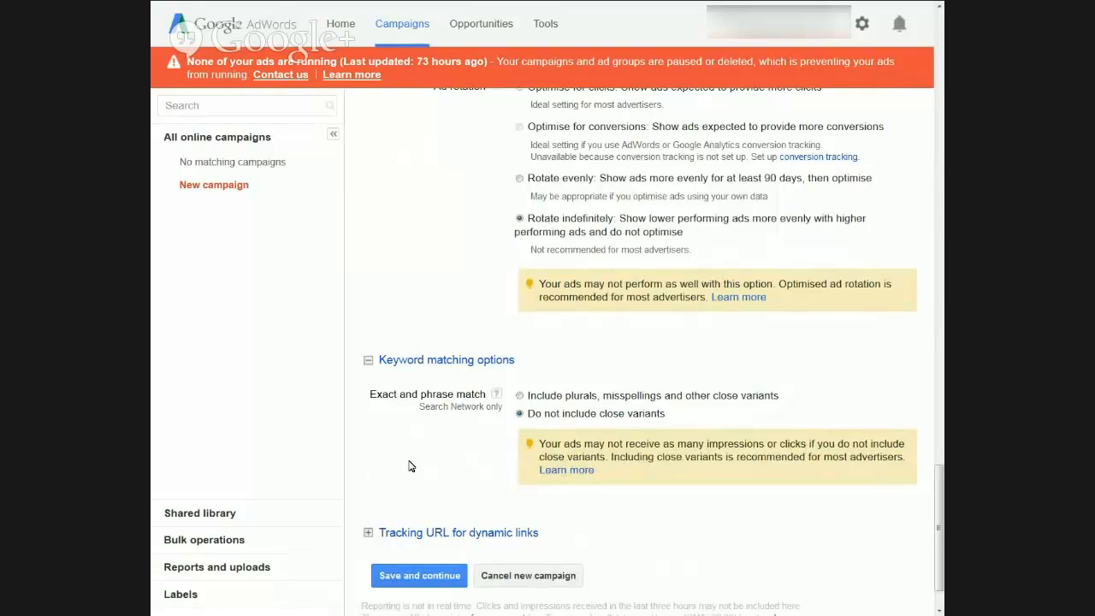
pyautogui.scroll(-2, 409, 465)
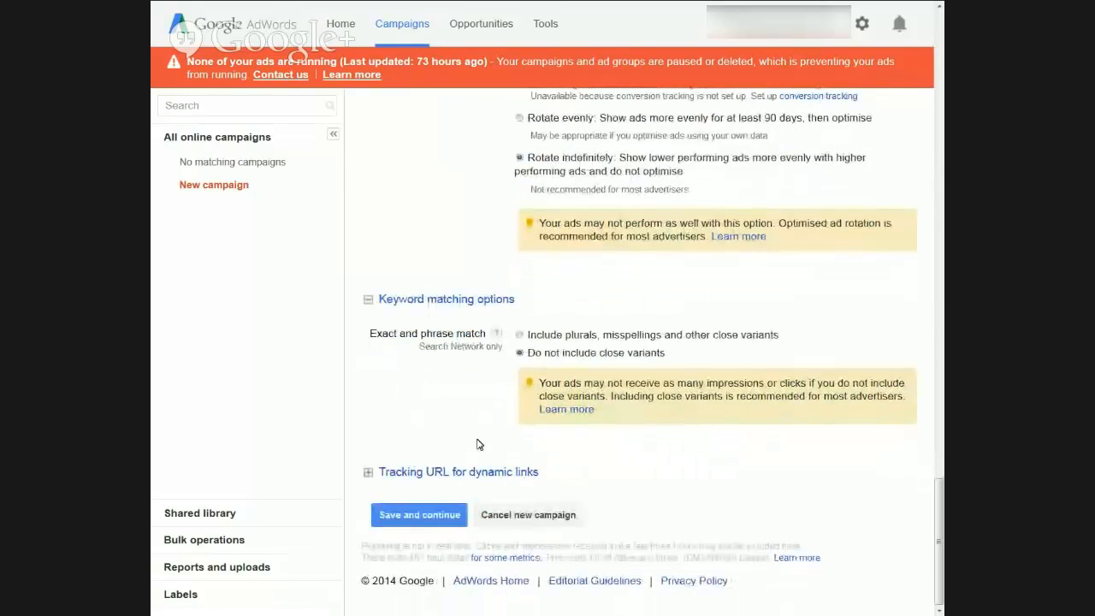
pyautogui.click(422, 516)
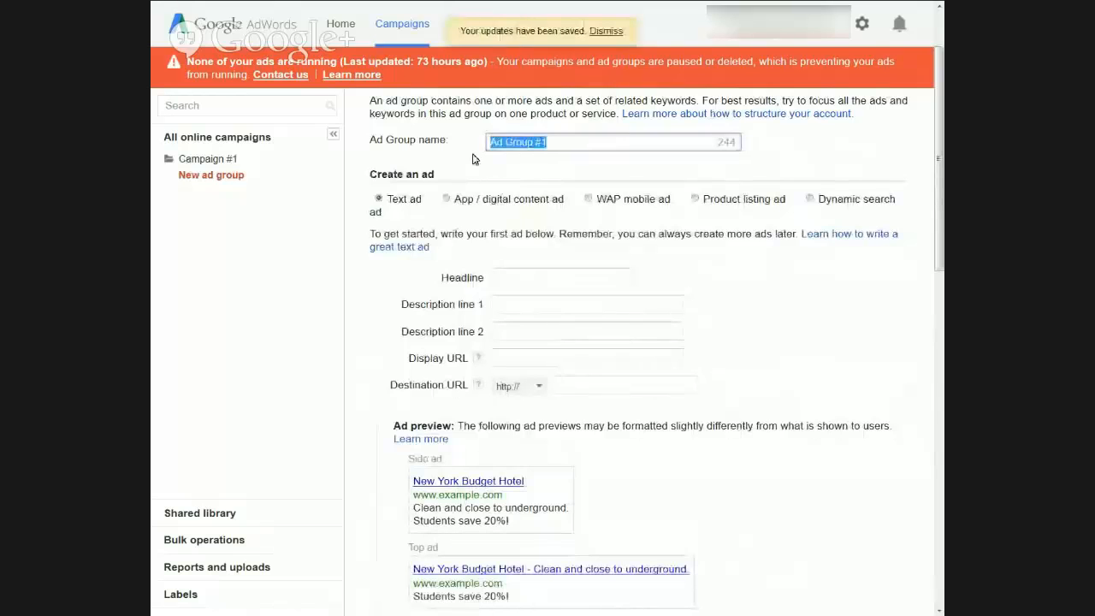
# Step: Name the new ad group Life Insurance Quotes
pyautogui.write('Li')
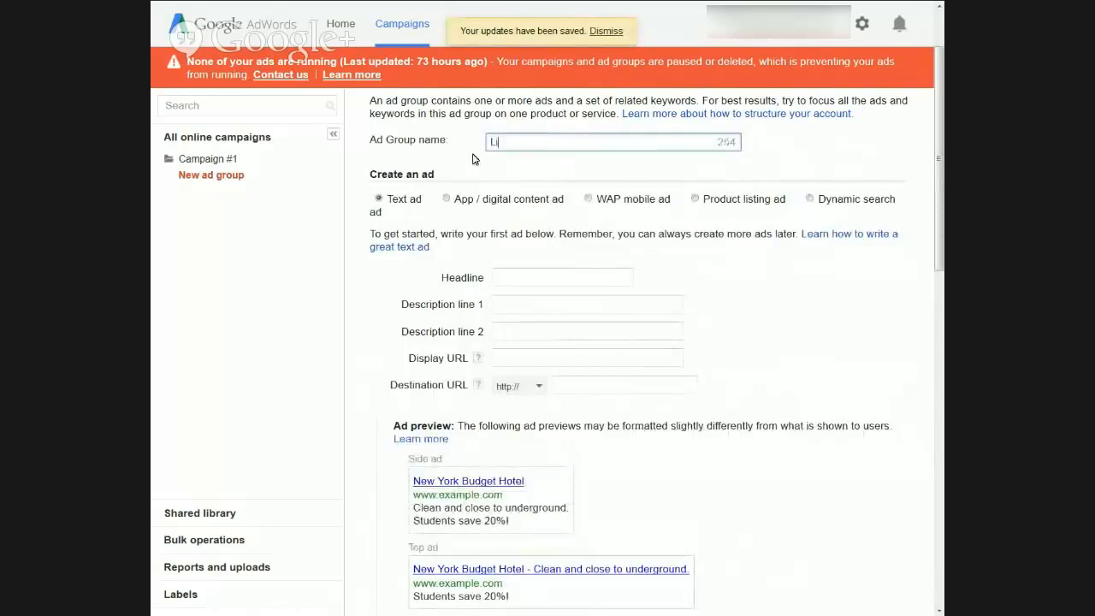
pyautogui.write('fe Insurance ')
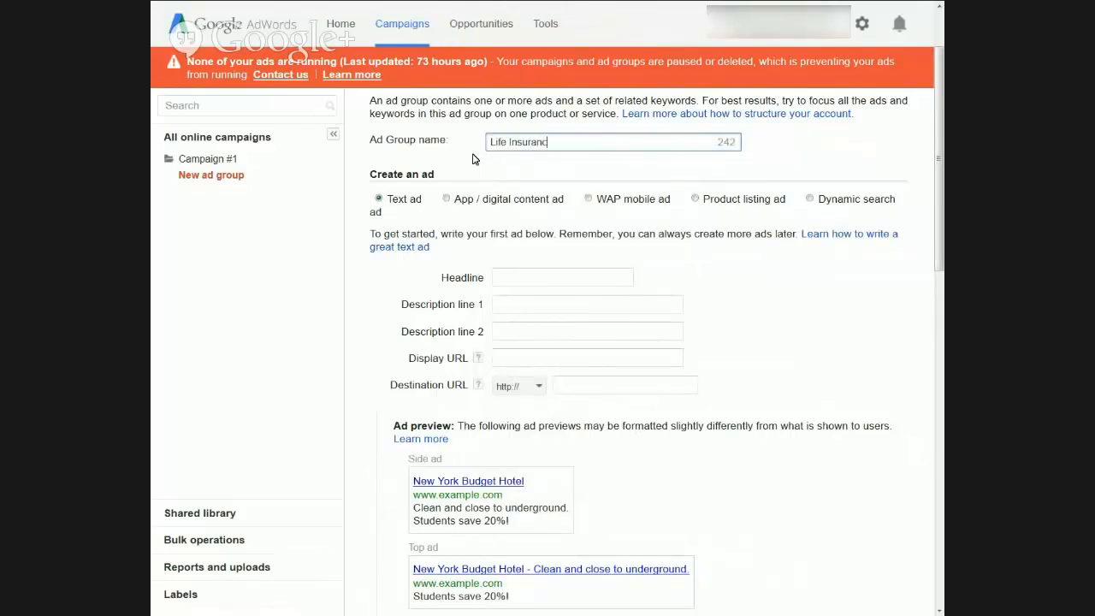
pyautogui.write('Quotes')
pyautogui.scroll(2, 382, 300)
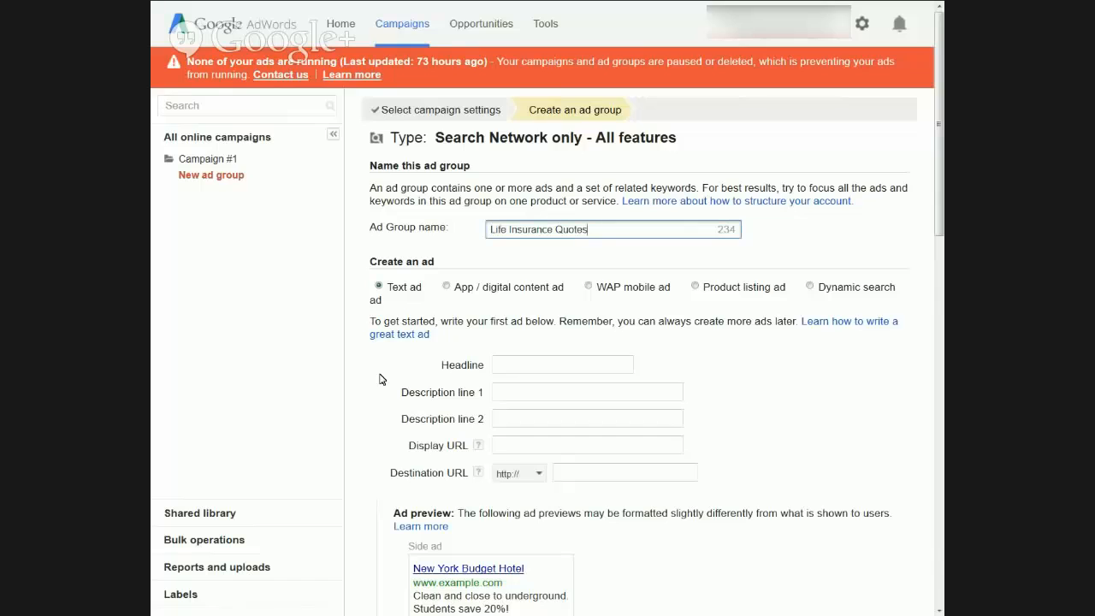
# Step: Write the text ad with headline "Life Insurance Quote" and description lines "Compare Quotes Online." and "Protect Your Family Today!"
pyautogui.click(539, 363)
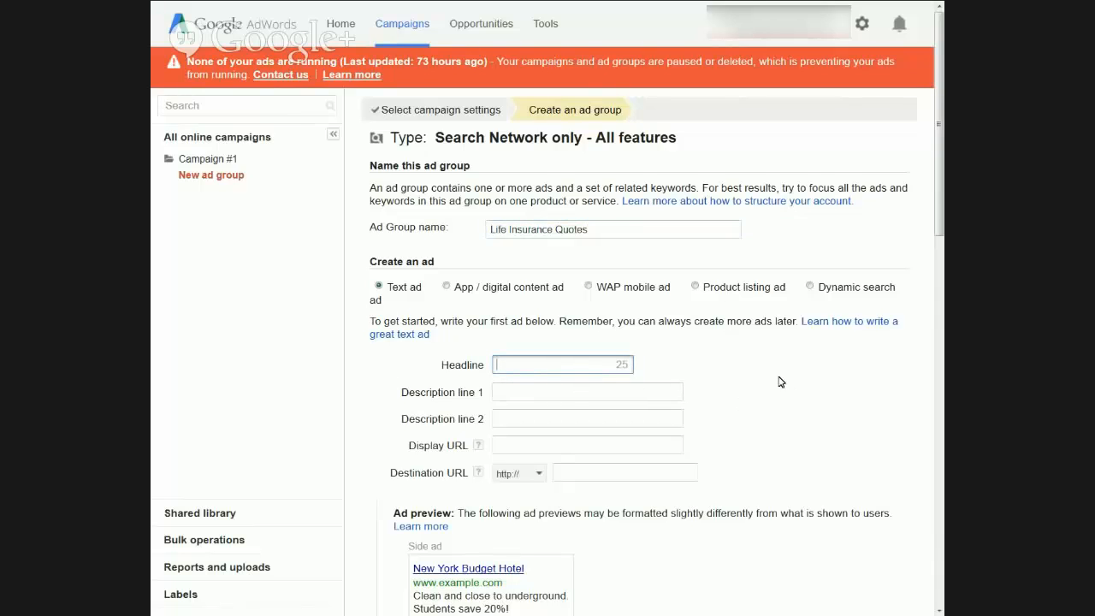
pyautogui.scroll(-1, 779, 382)
pyautogui.scroll(-2, 776, 380)
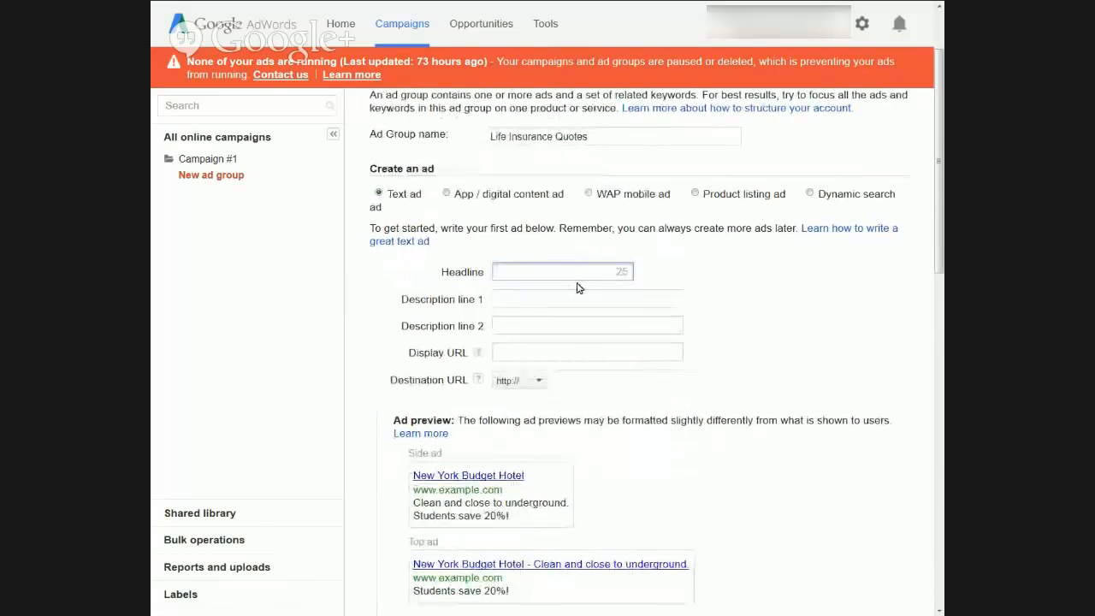
pyautogui.write('Life Insurance Quote')
pyautogui.click(521, 299)
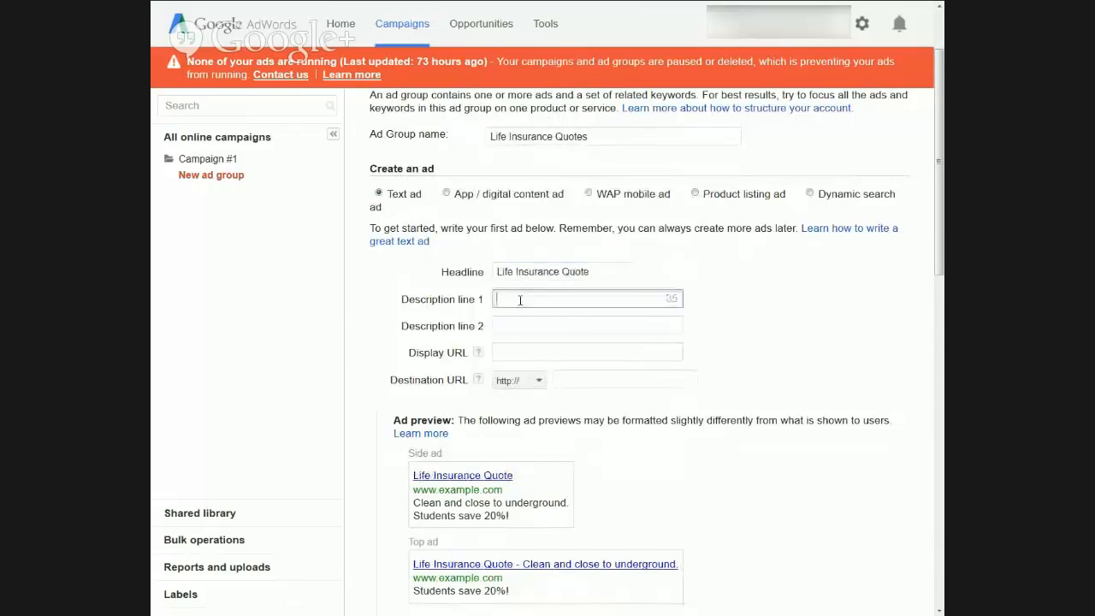
pyautogui.write('Compare Quotes Online.')
pyautogui.click(512, 325)
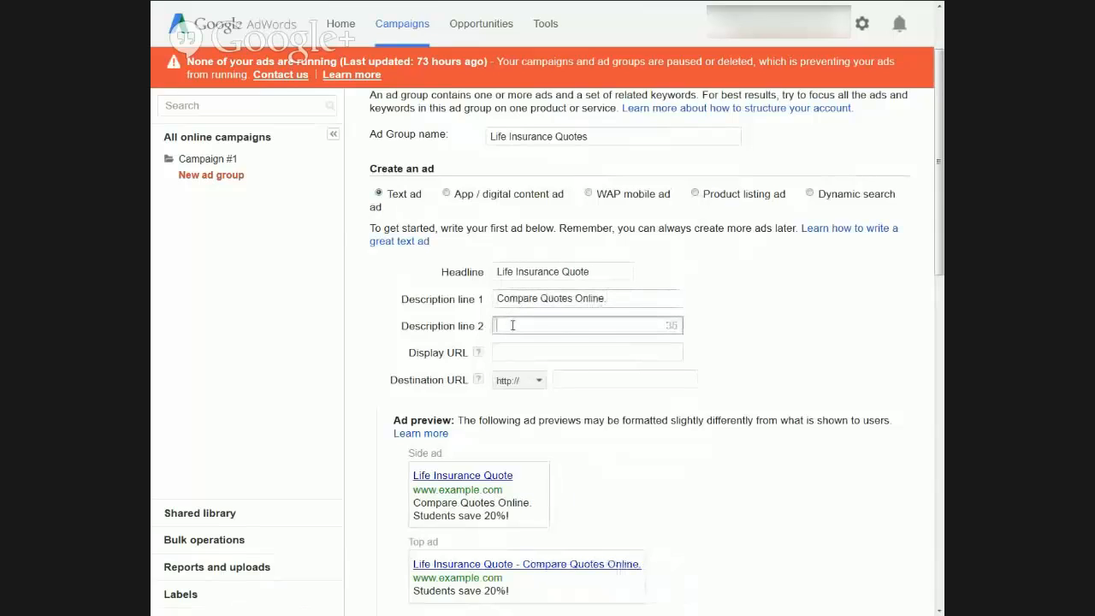
pyautogui.write('Protect Your Family Today!')
# Step: Set both the ad's display URL and its destination URL to hoademo.co.uk
pyautogui.click(516, 353)
pyautogui.write('hoademo.co.uk')
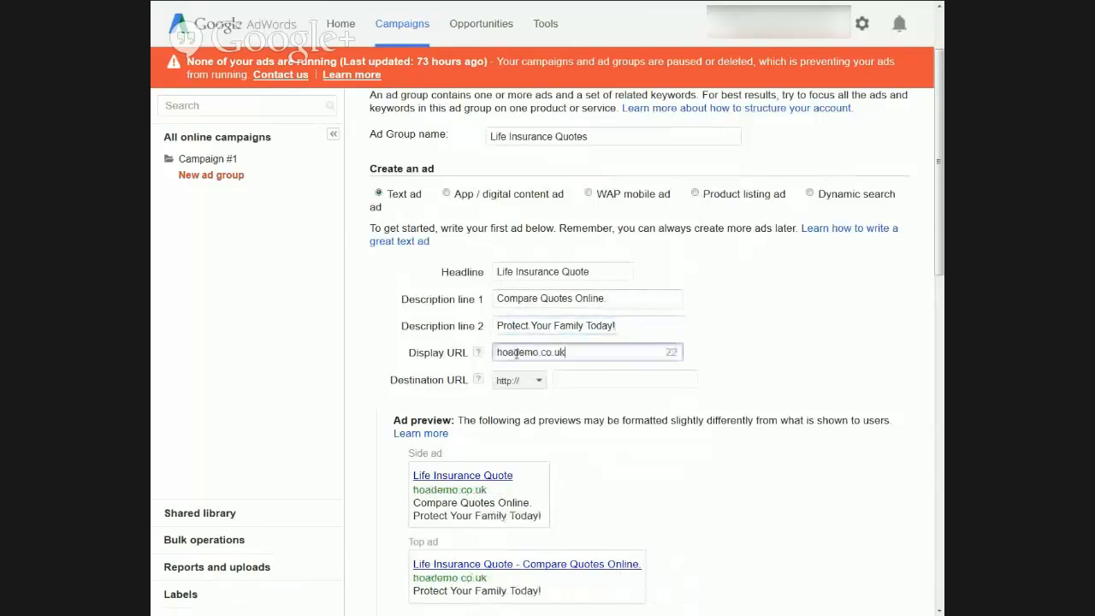
pyautogui.click(567, 382)
pyautogui.write('hoademo.co.uk')
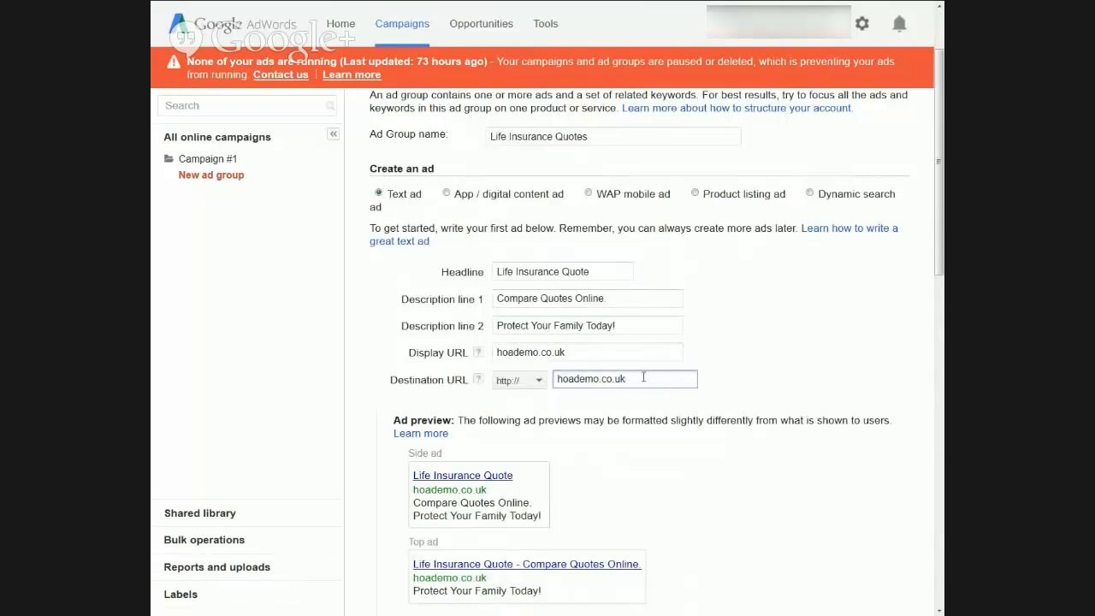
pyautogui.click(613, 272)
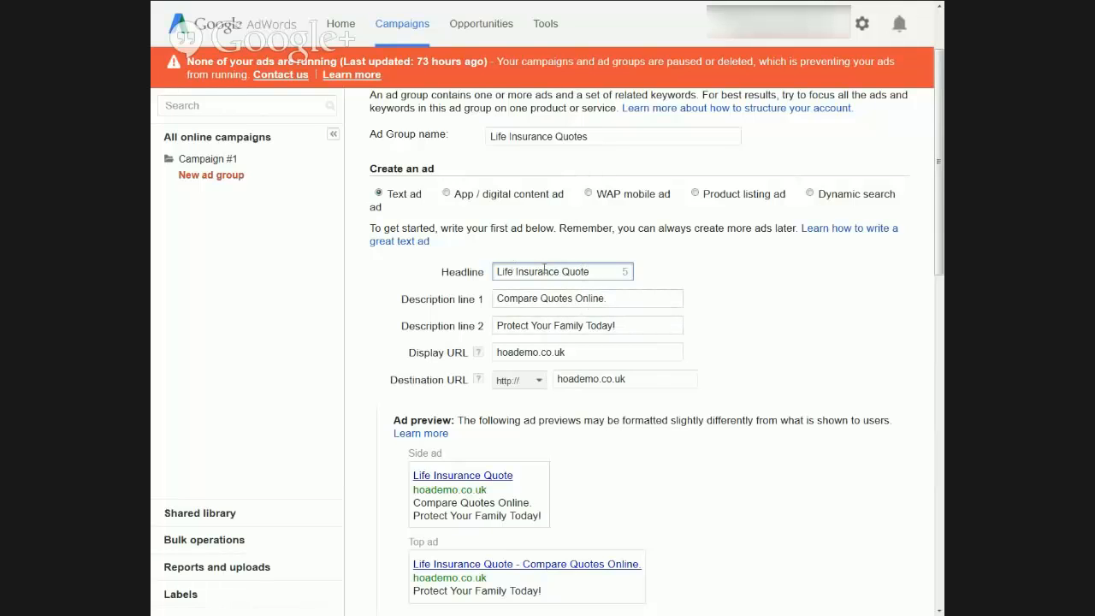
pyautogui.click(583, 324)
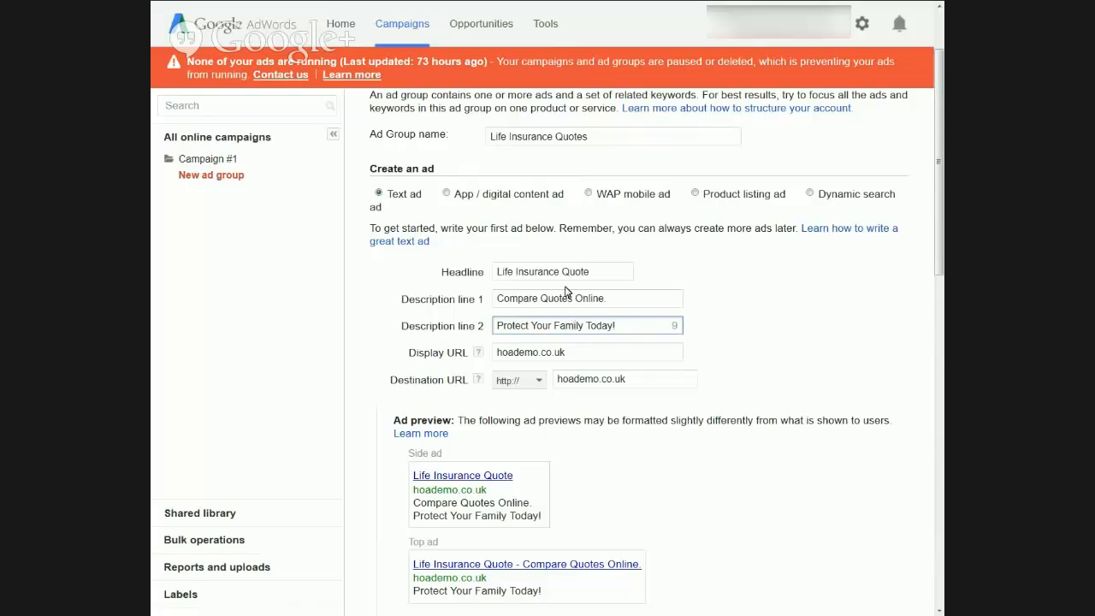
pyautogui.click(607, 298)
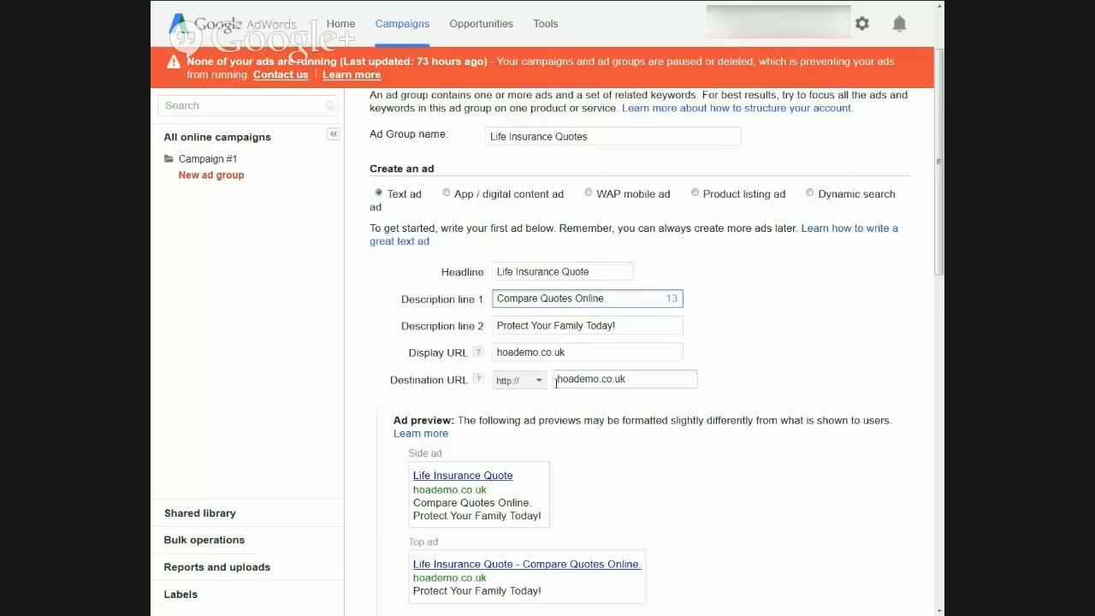
pyautogui.click(632, 379)
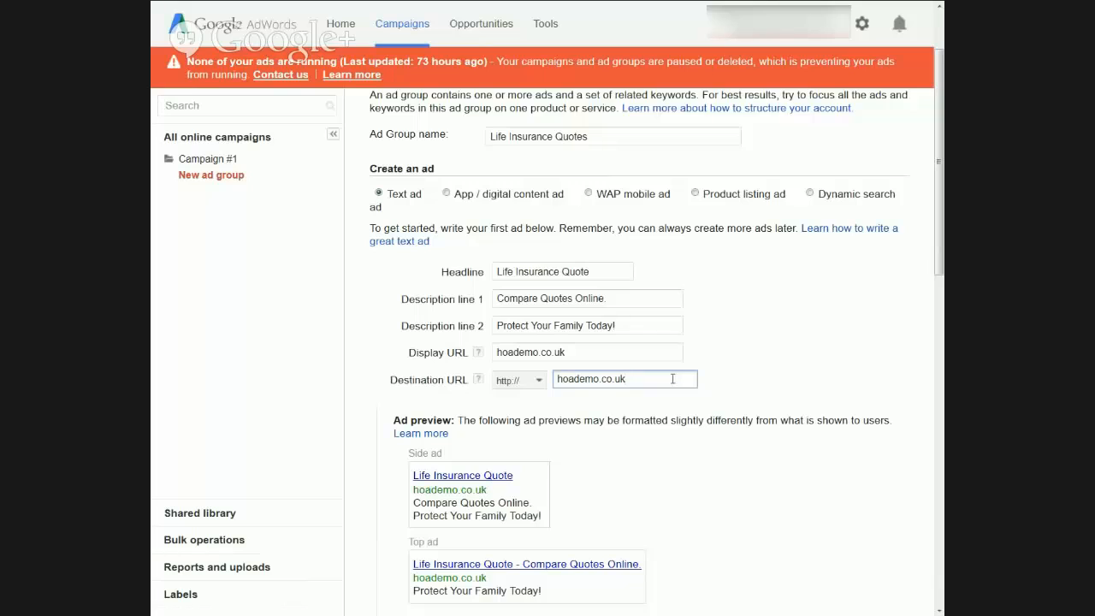
# Step: Try the path /insurance at the end of the ad's display URL and remove it again
pyautogui.click(582, 358)
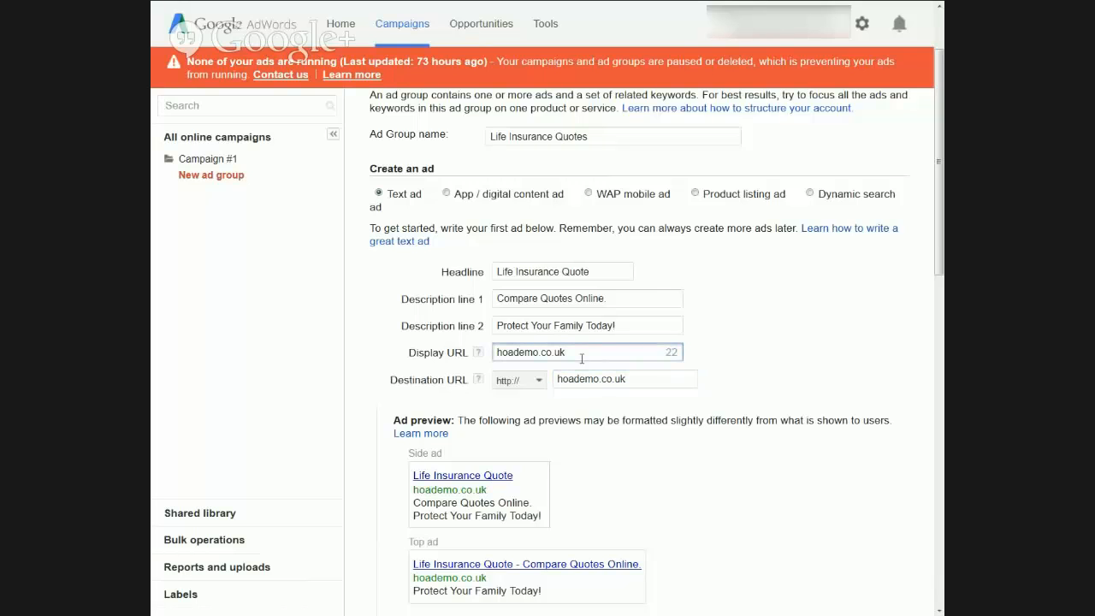
pyautogui.write('/insurance')
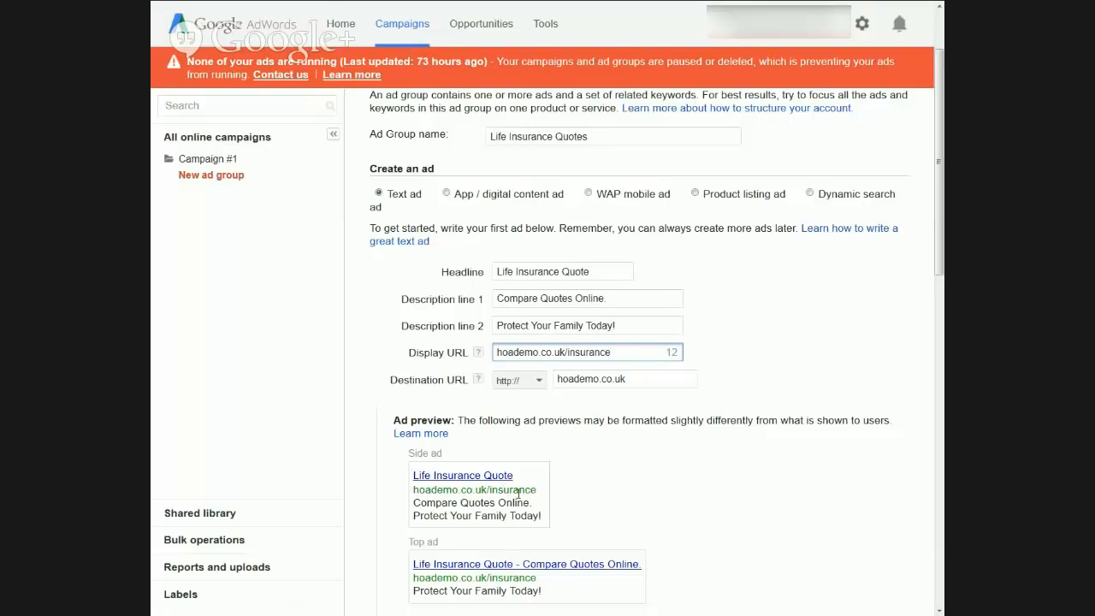
pyautogui.doubleClick(613, 352)
pyautogui.press('BackSpace')
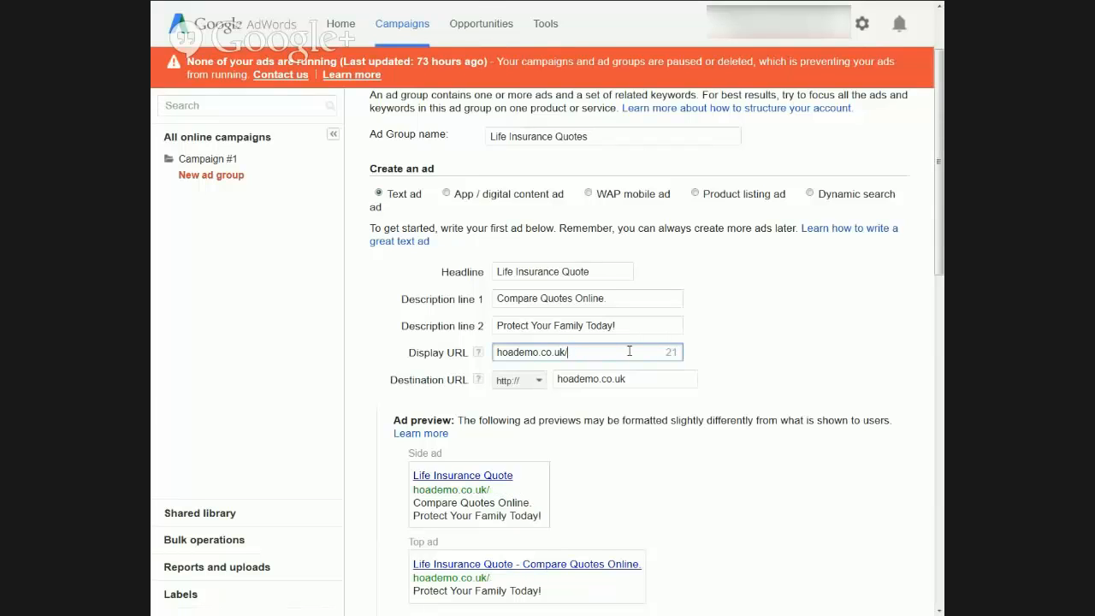
pyautogui.press('BackSpace')
# Step: Remove the full stop from the end of description line 1 to compare the ad previews, and restore it
pyautogui.scroll(-1, 661, 420)
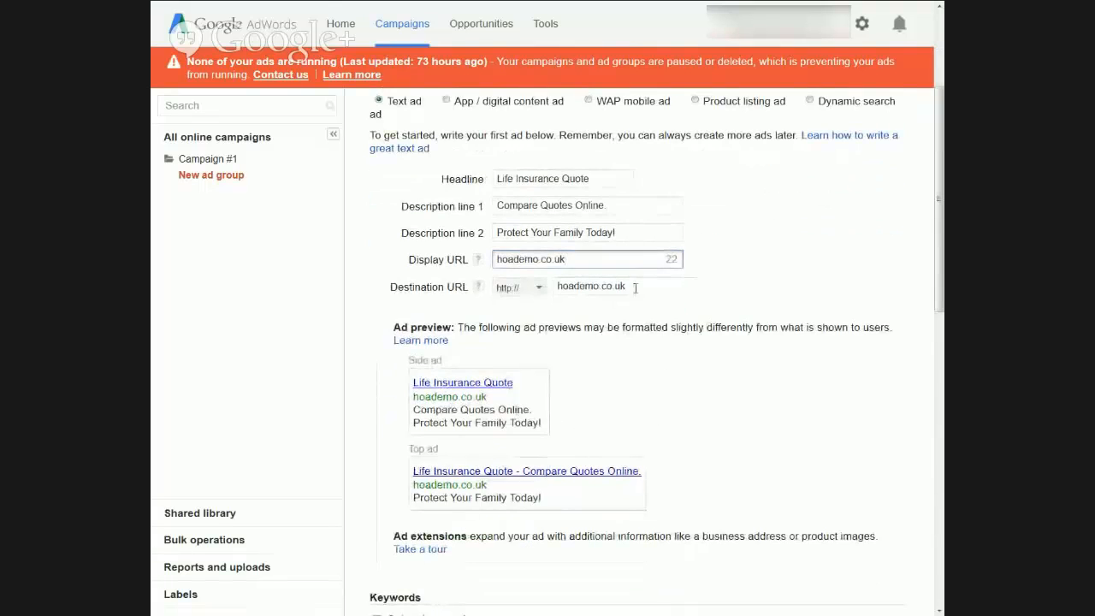
pyautogui.click(614, 204)
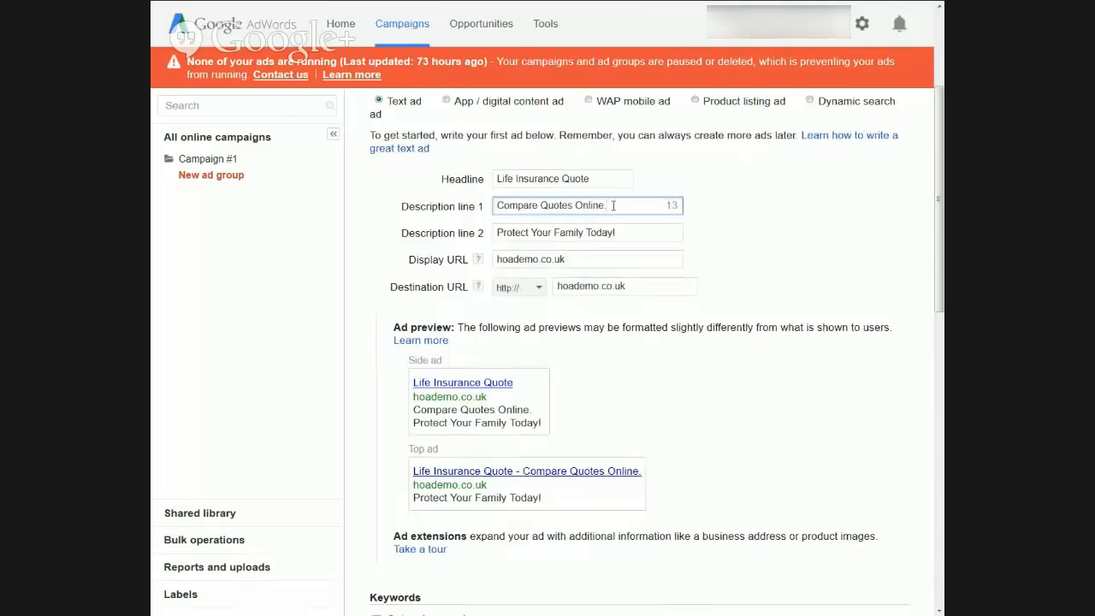
pyautogui.press('BackSpace')
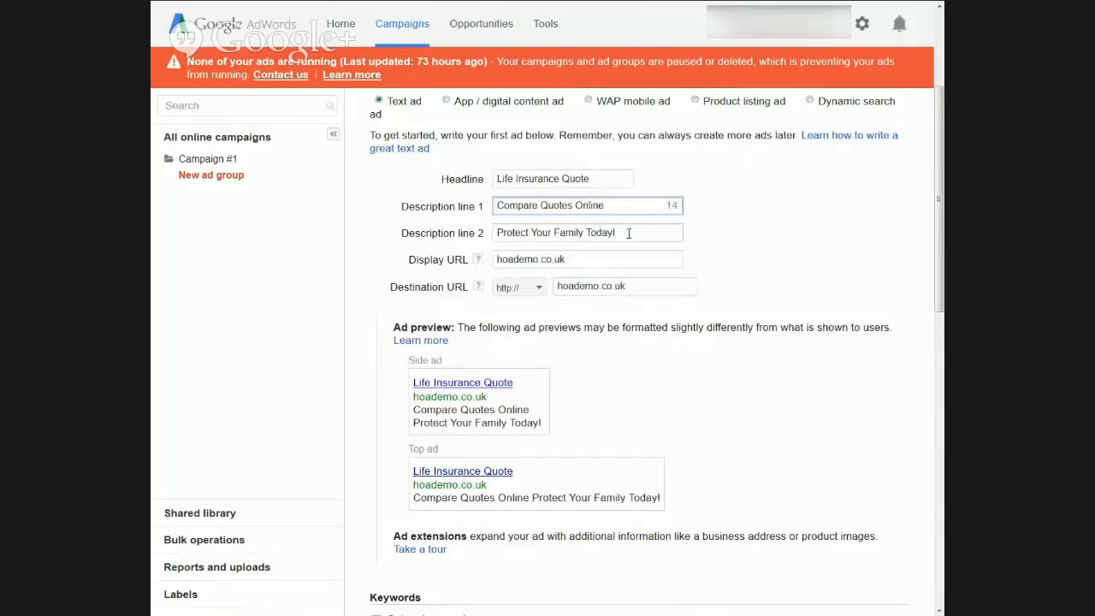
pyautogui.write('.')
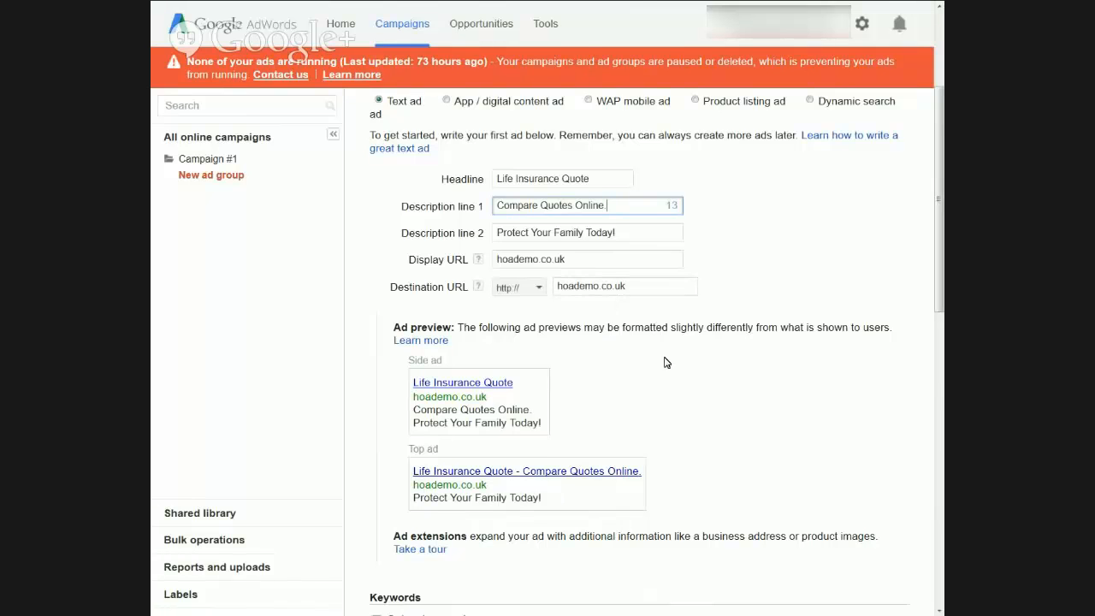
# Step: Enter the keywords [life insurance quote], "life insurance quote" and life insurance quote on separate lines for the ad group
pyautogui.scroll(-2, 664, 362)
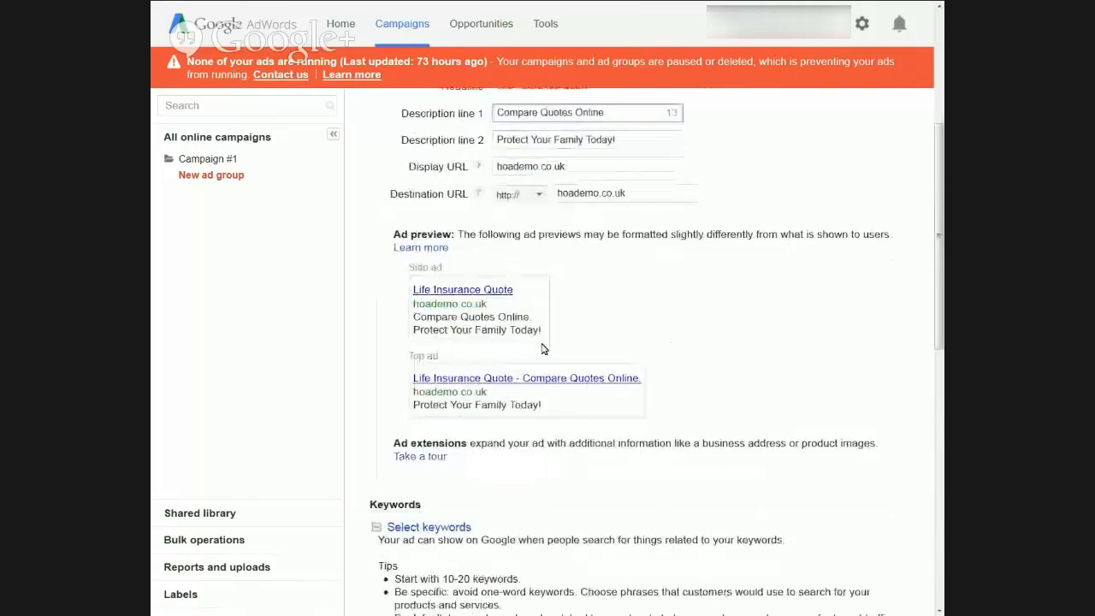
pyautogui.scroll(-2, 599, 368)
pyautogui.scroll(-4, 599, 402)
pyautogui.click(429, 423)
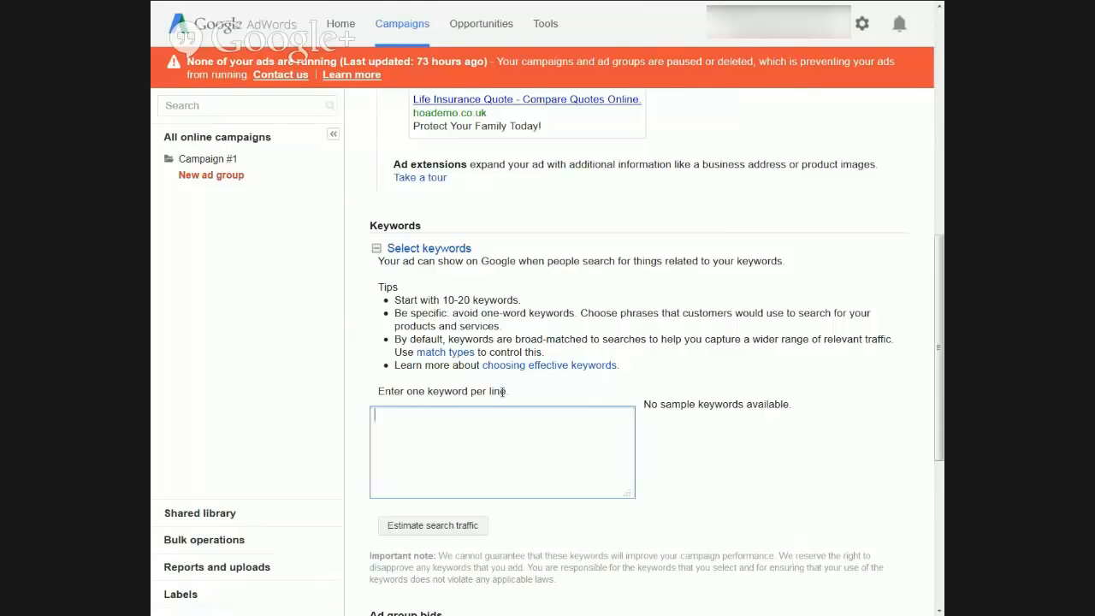
pyautogui.scroll(1, 426, 219)
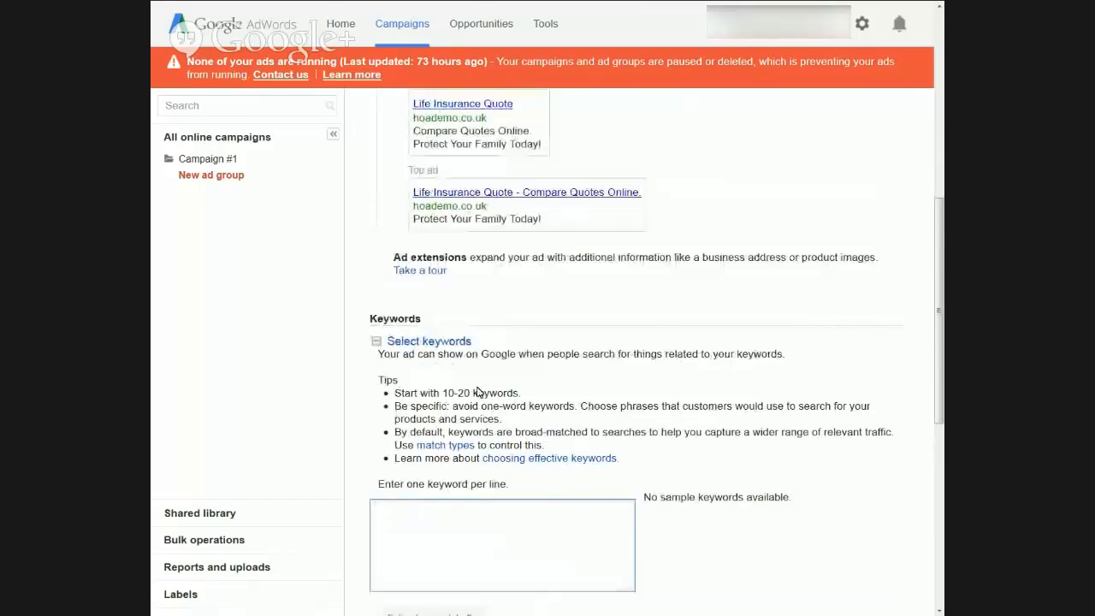
pyautogui.scroll(-1, 444, 377)
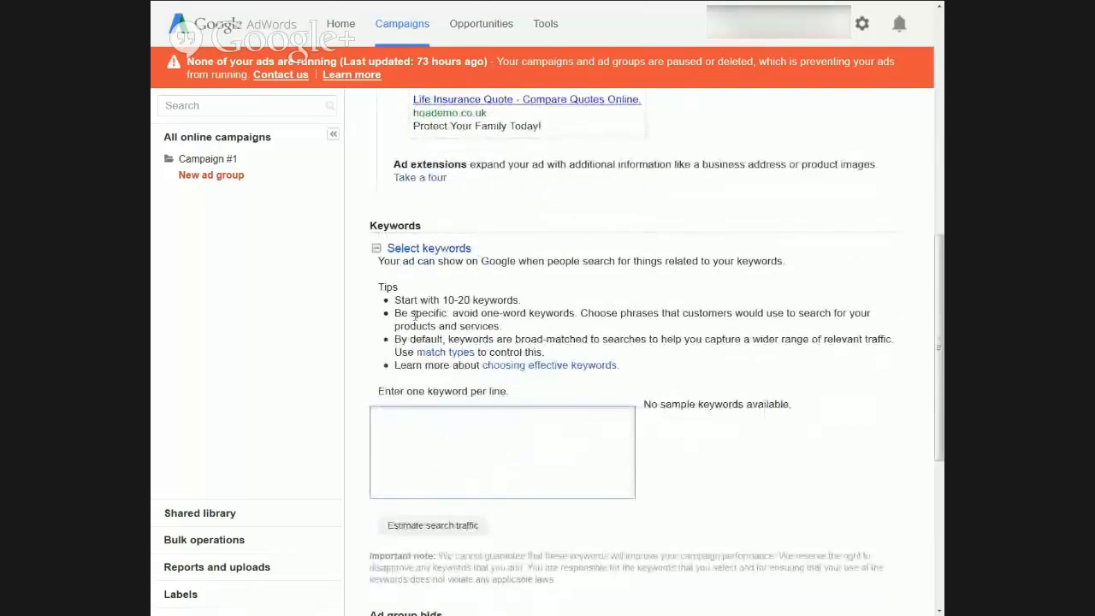
pyautogui.click(443, 433)
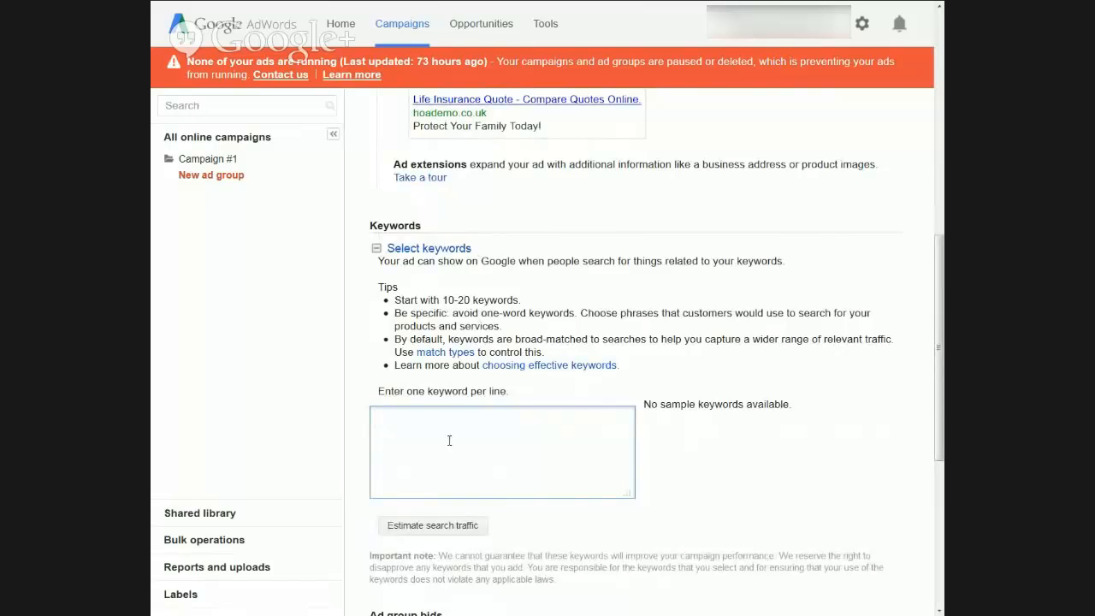
pyautogui.write('[life insurance quote]')
pyautogui.write('"life insurance quote"')
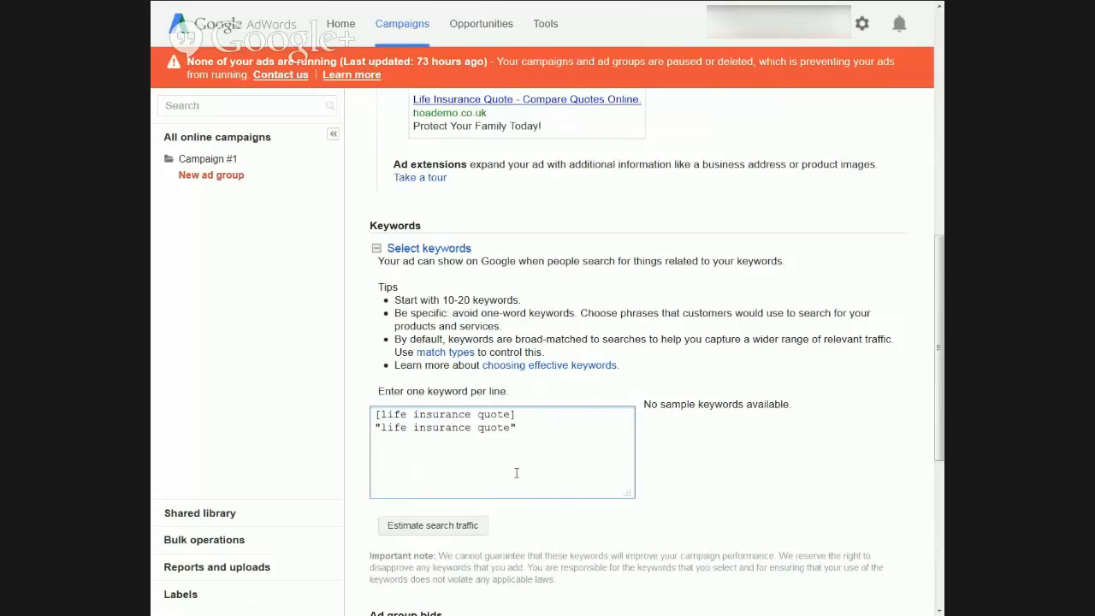
pyautogui.write('life insurance quote')
# Step: Change the third keyword to the modified broad match +life +insurance +quote and save the ad group
pyautogui.click(374, 441)
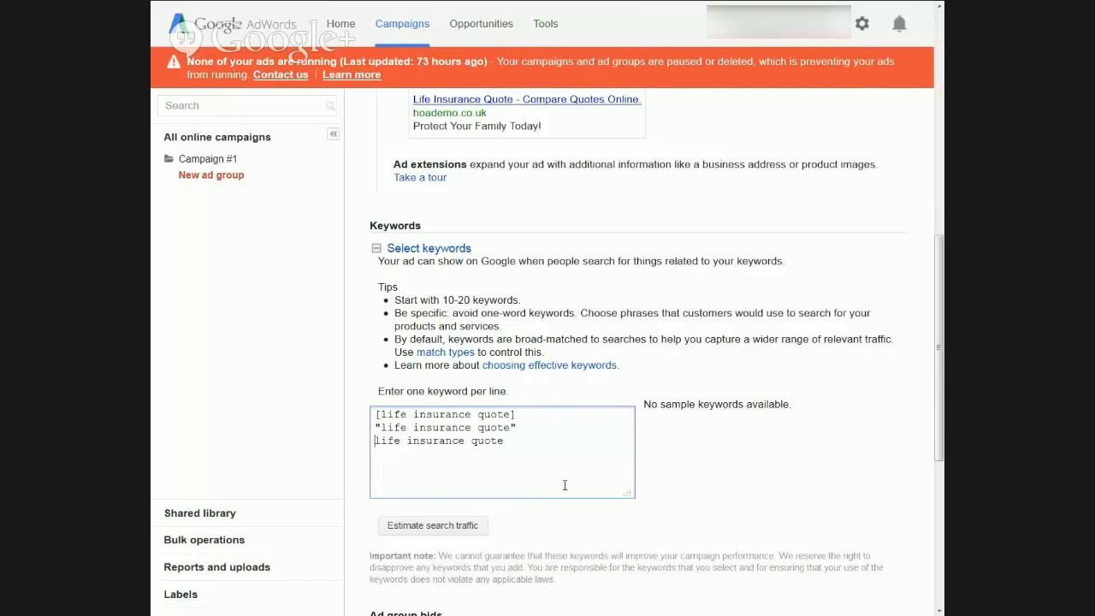
pyautogui.write('+')
pyautogui.click(414, 439)
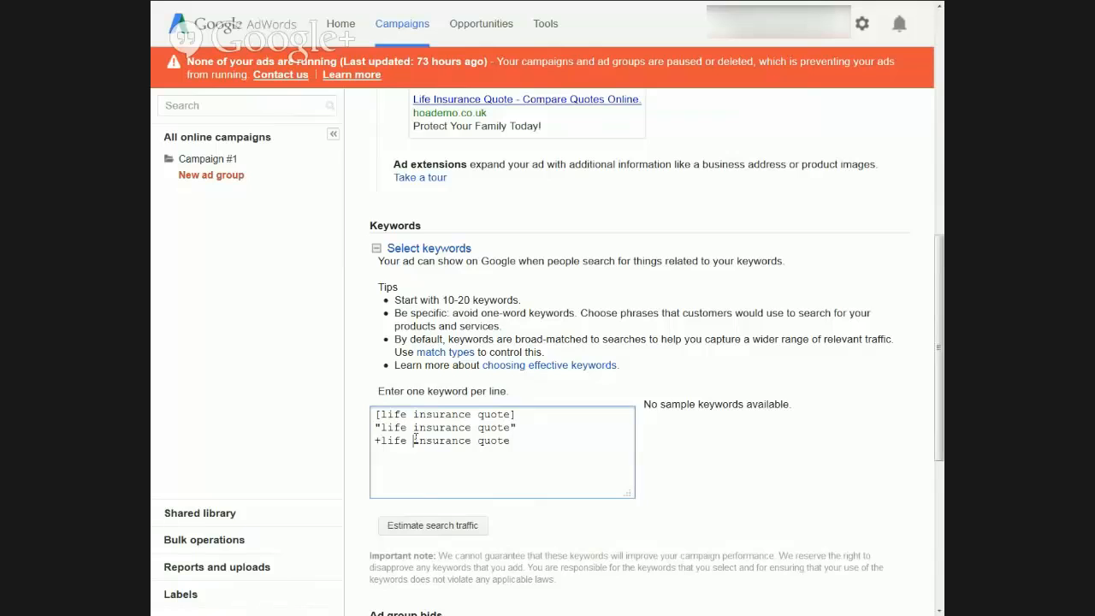
pyautogui.write('+')
pyautogui.click(484, 440)
pyautogui.write('+')
pyautogui.click(541, 440)
pyautogui.scroll(-3, 541, 440)
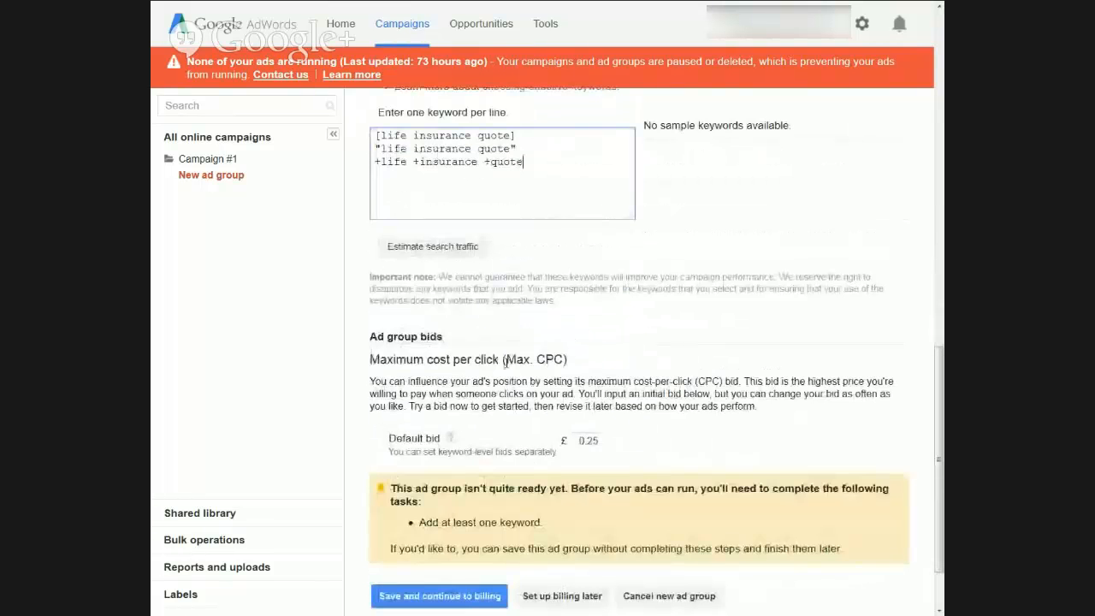
pyautogui.scroll(-1, 601, 340)
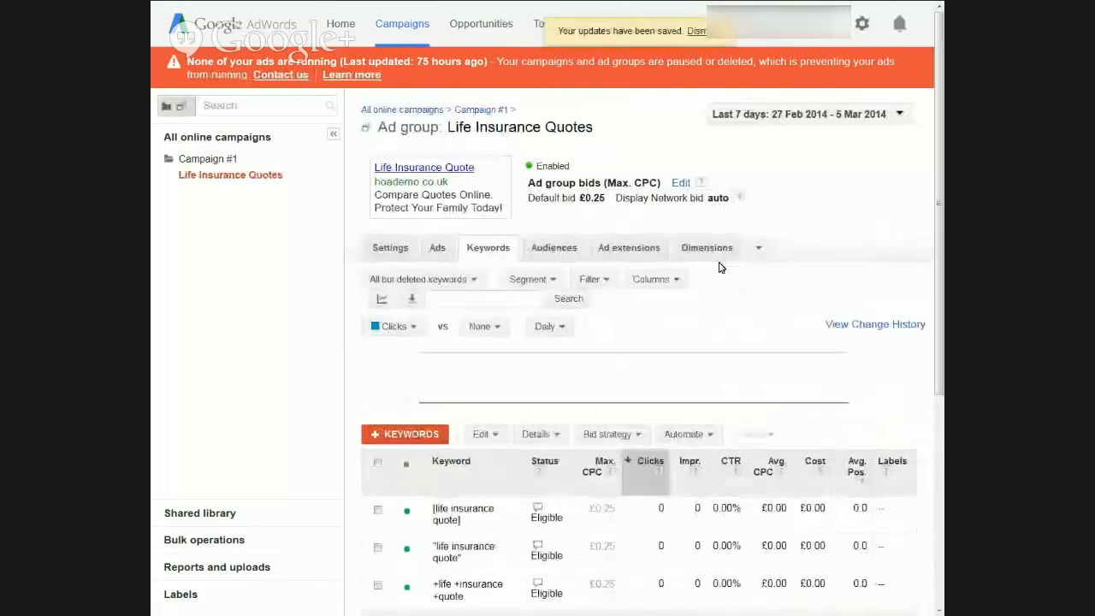
# Step: Set the status of the Life Insurance Quotes ad group to Paused
pyautogui.click(552, 165)
pyautogui.click(560, 215)
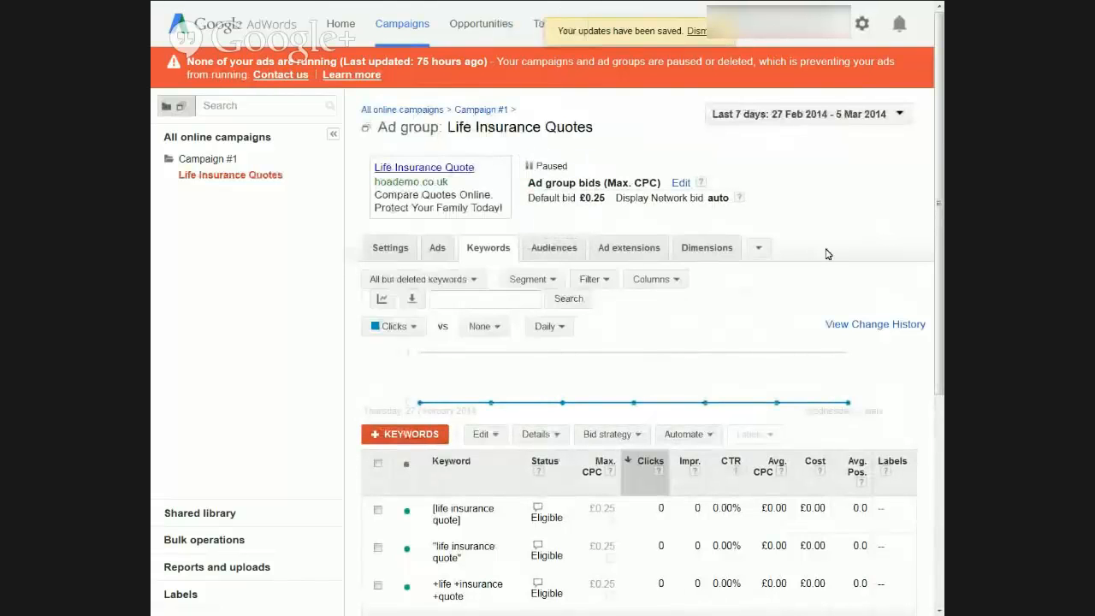
pyautogui.scroll(-2, 483, 416)
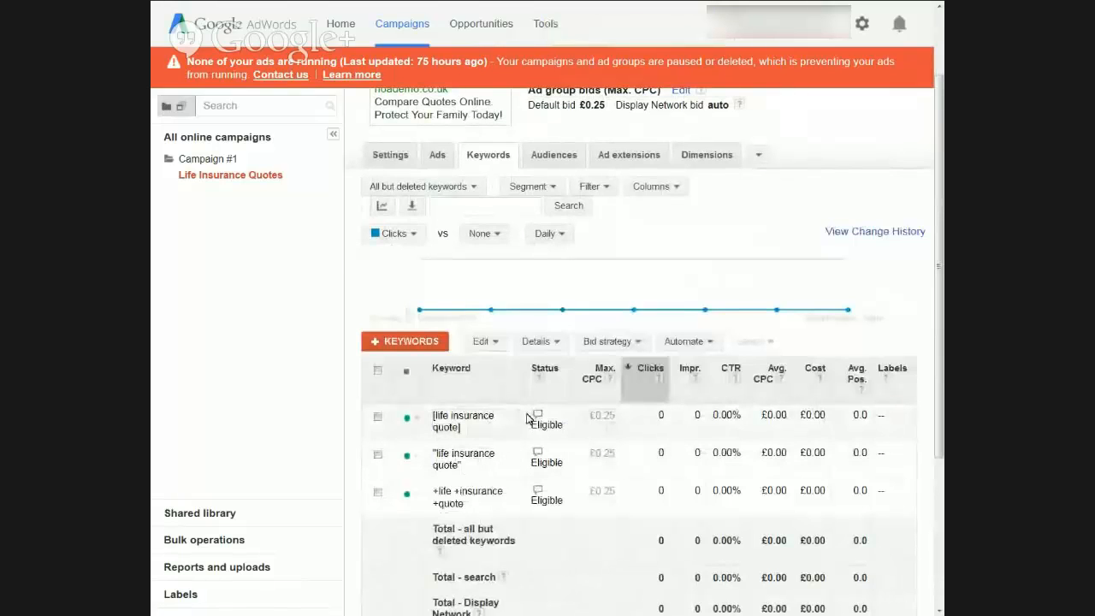
# Step: Open the ad group's ads list and check the edit options available for the existing Life Insurance Quote ad
pyautogui.scroll(2, 483, 259)
pyautogui.click(439, 250)
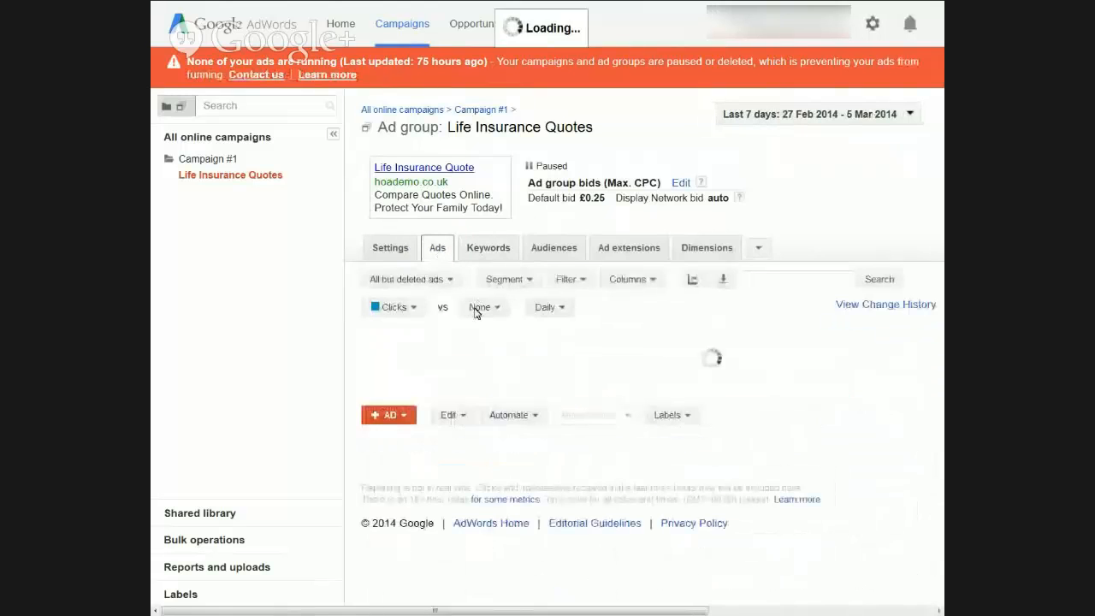
pyautogui.scroll(-1, 497, 370)
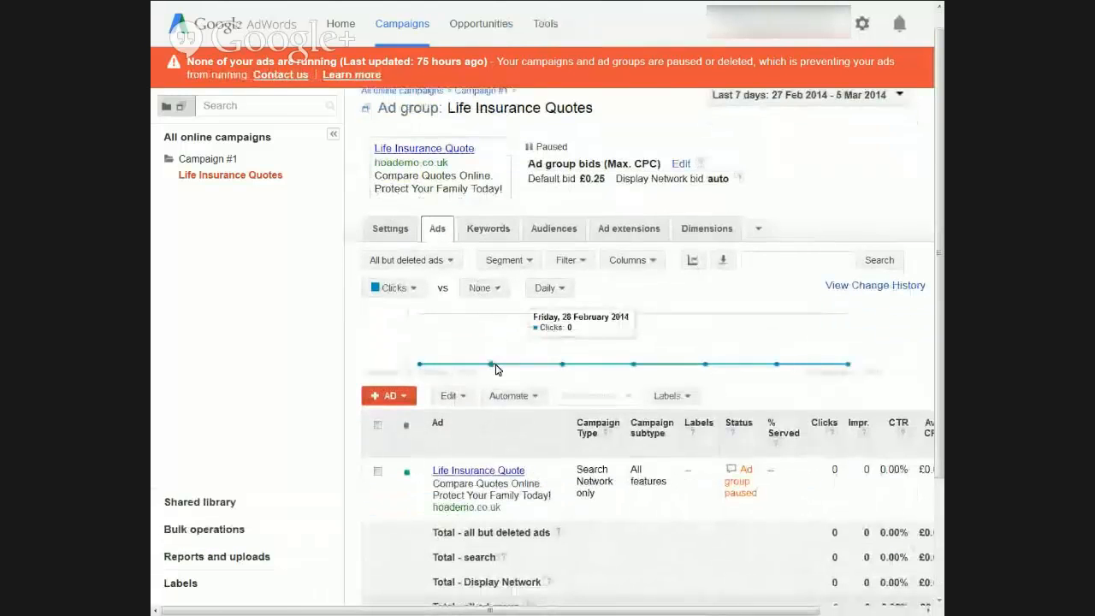
pyautogui.scroll(-1, 475, 396)
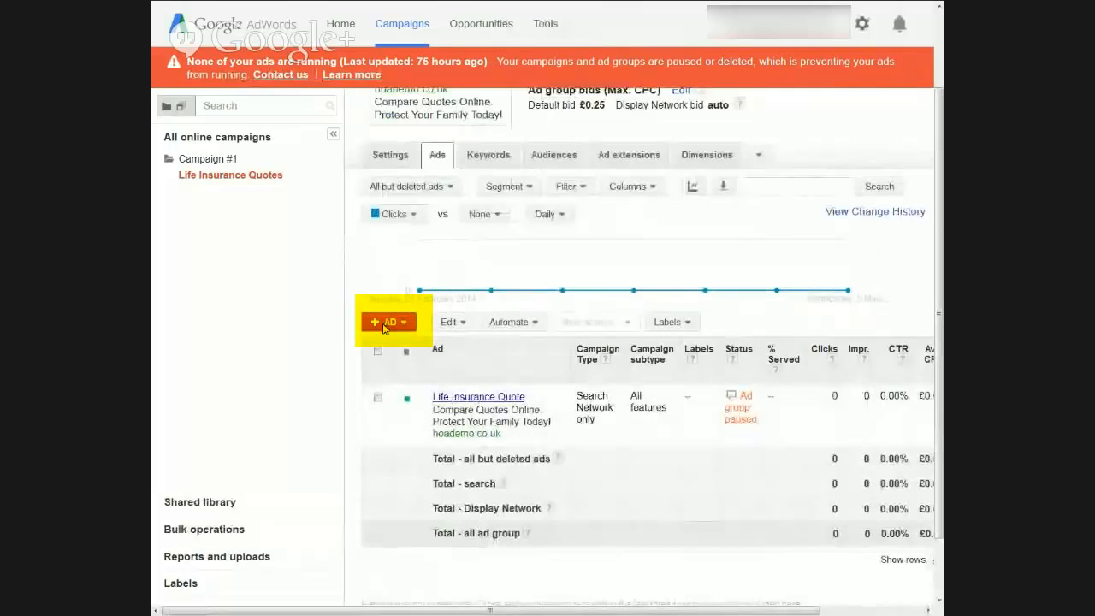
pyautogui.click(379, 399)
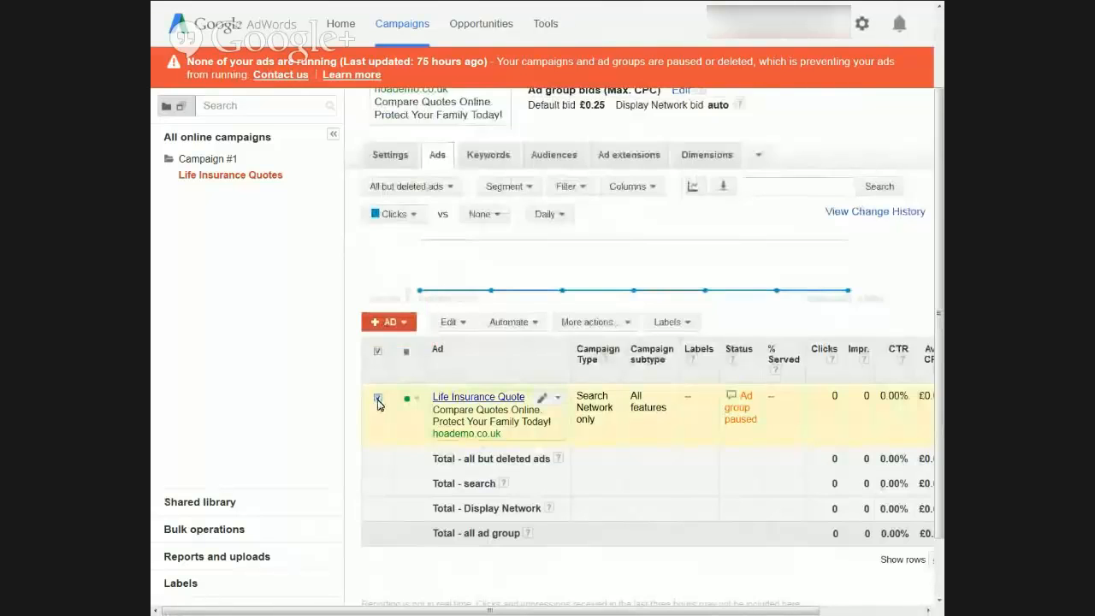
pyautogui.click(456, 322)
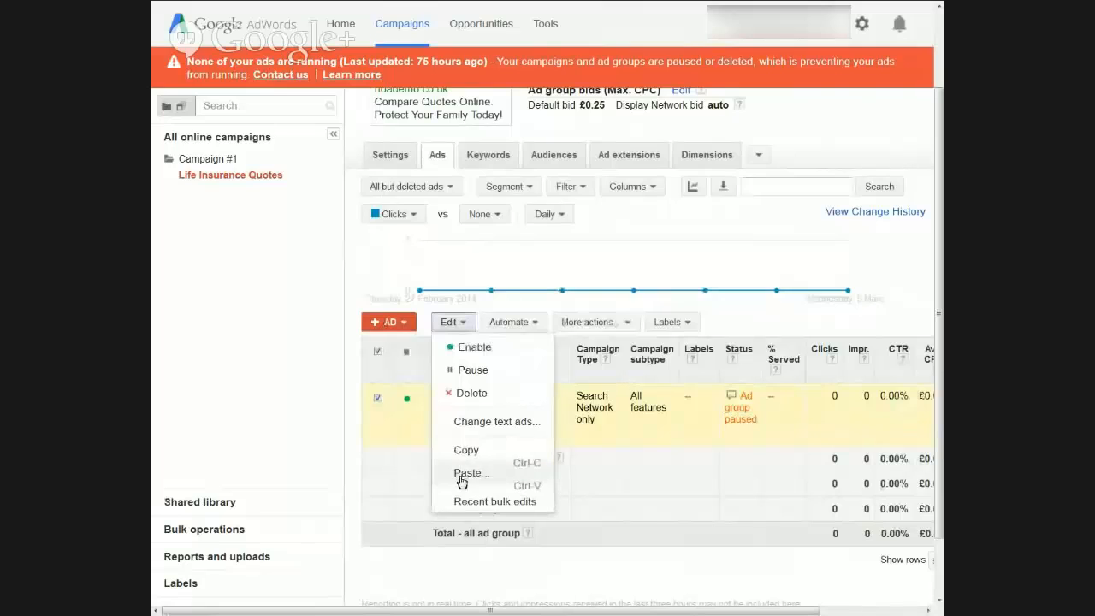
pyautogui.click(378, 398)
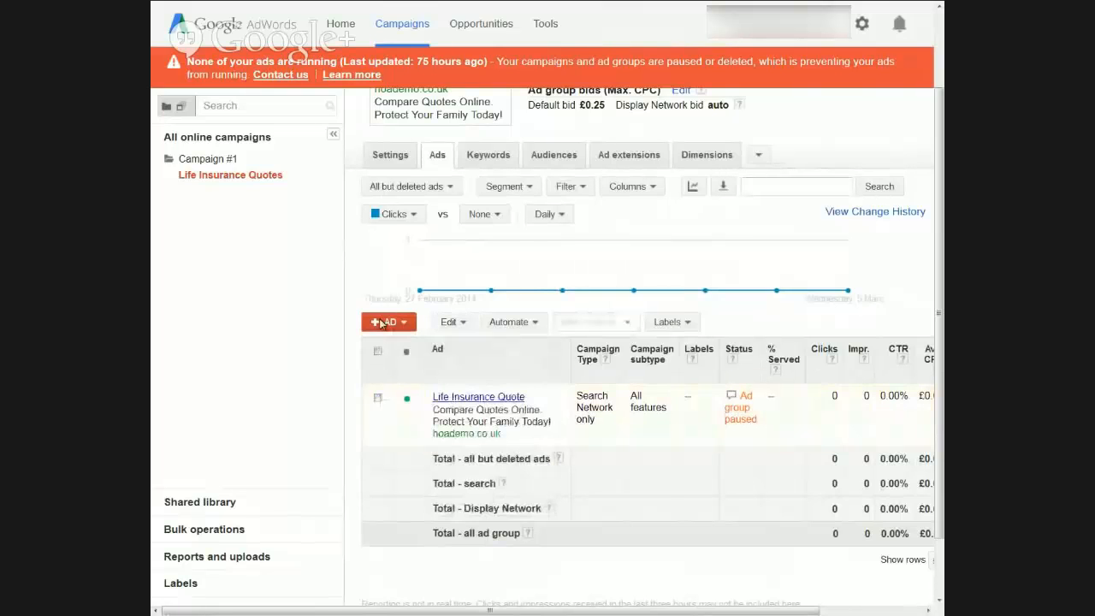
# Step: Start a new text ad and clear its prefilled headline, both description lines and display URL, copying the display URL before removing it
pyautogui.click(382, 323)
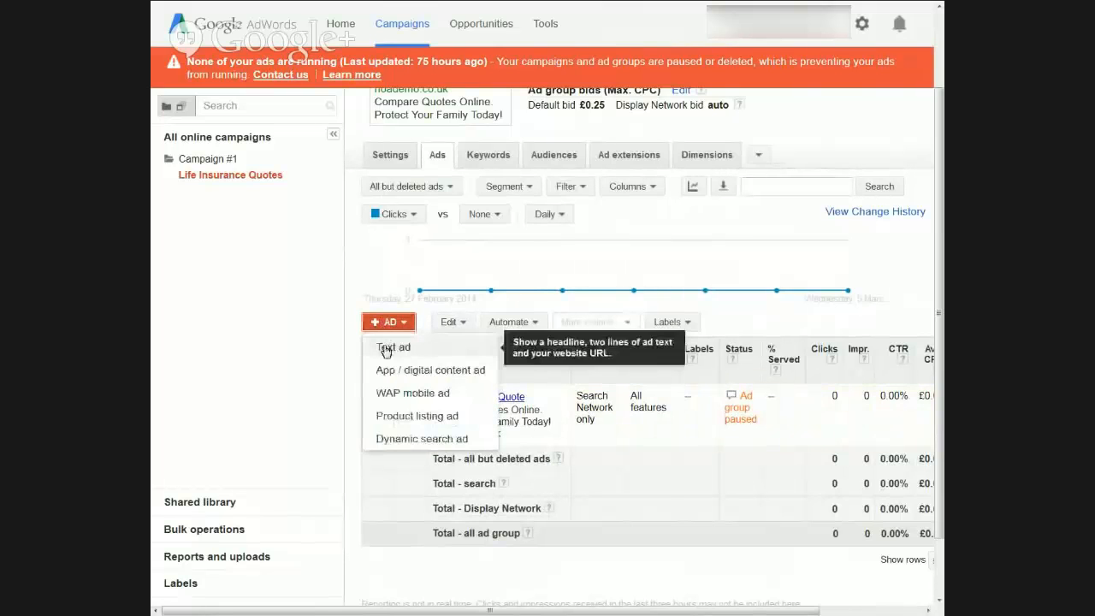
pyautogui.click(385, 351)
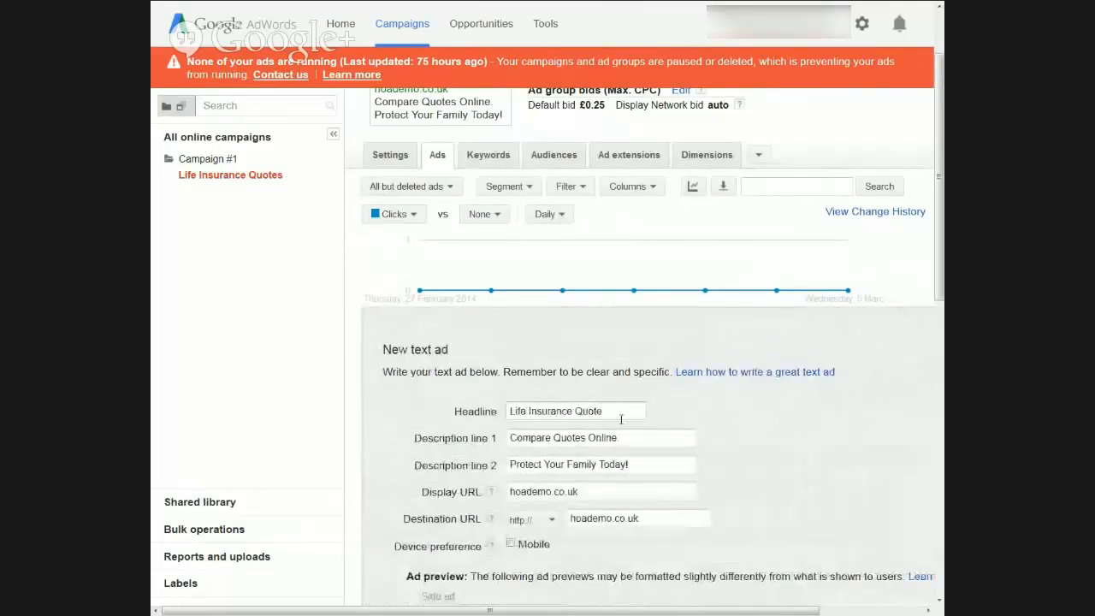
pyautogui.scroll(-2, 621, 419)
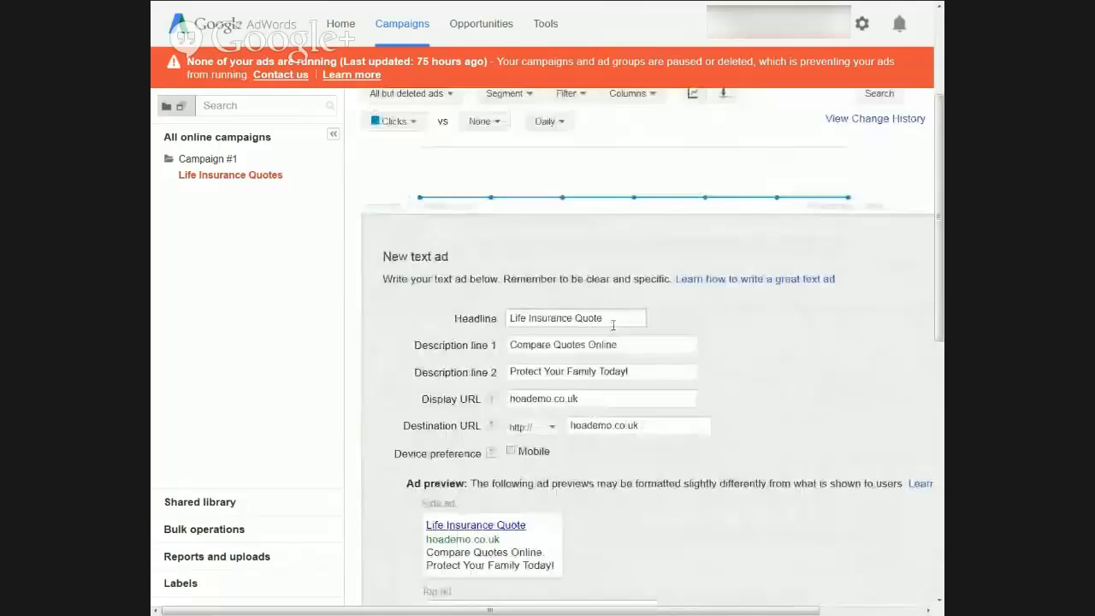
pyautogui.moveTo(614, 322); pyautogui.dragTo(508, 318)
pyautogui.press('BackSpace')
pyautogui.moveTo(629, 345); pyautogui.dragTo(509, 345)
pyautogui.press('BackSpace')
pyautogui.moveTo(640, 370); pyautogui.dragTo(511, 366)
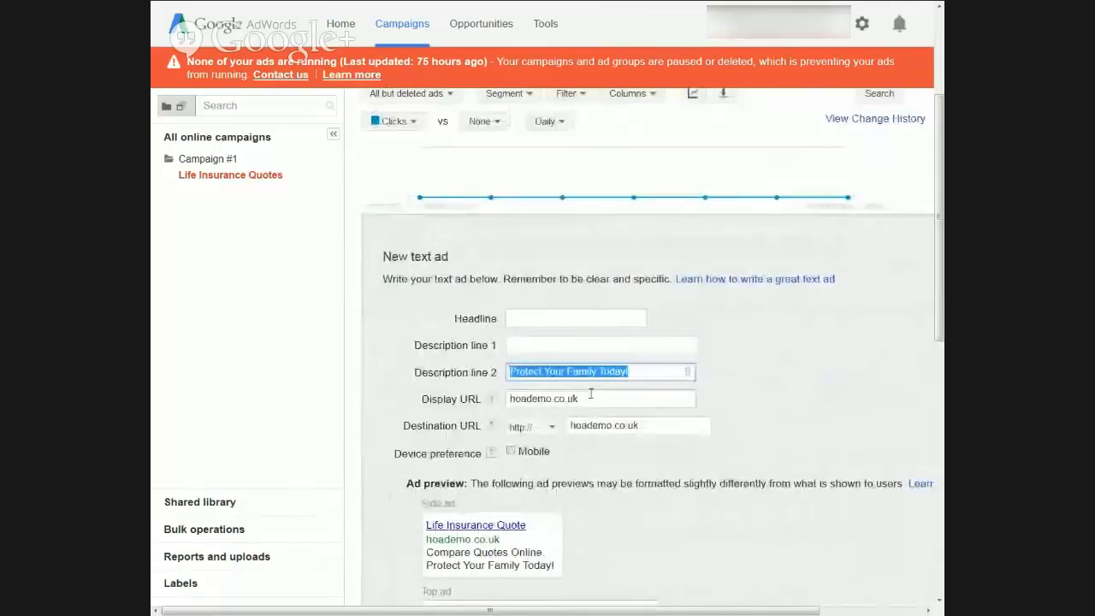
pyautogui.press('BackSpace')
pyautogui.moveTo(593, 399); pyautogui.dragTo(476, 390)
pyautogui.hotkey('ctrl', 'c')
pyautogui.press('BackSpace')
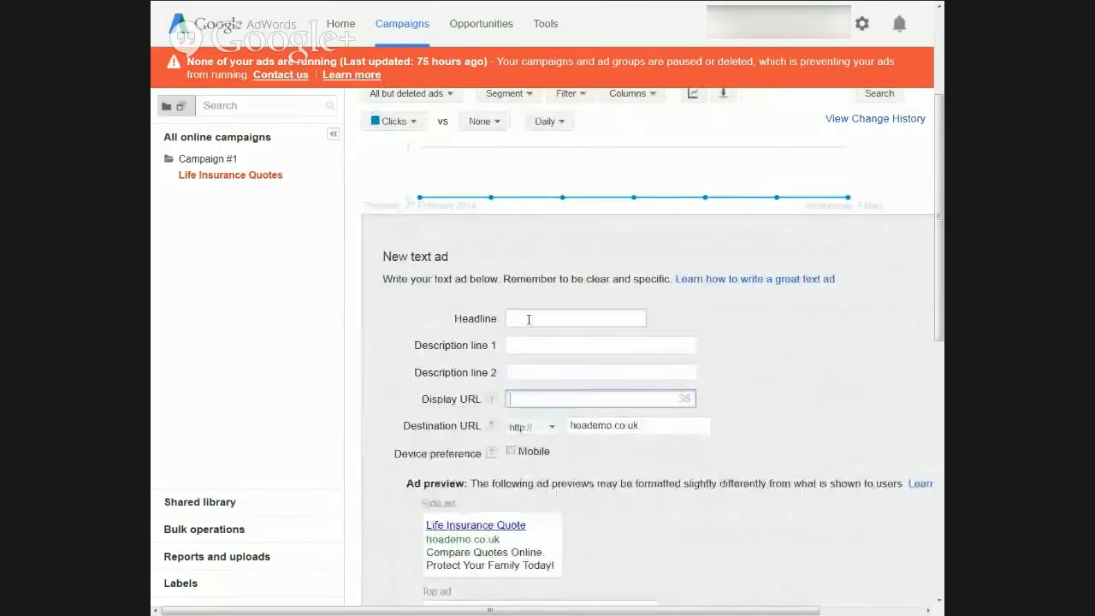
# Step: Enter the headline "Life Insurance Quote" and the description lines "Cover From Just £5 Per Month." and "Quick Quote & Easy Apply Online."
pyautogui.click(529, 319)
pyautogui.write('Life Insurance Quote')
pyautogui.click(533, 347)
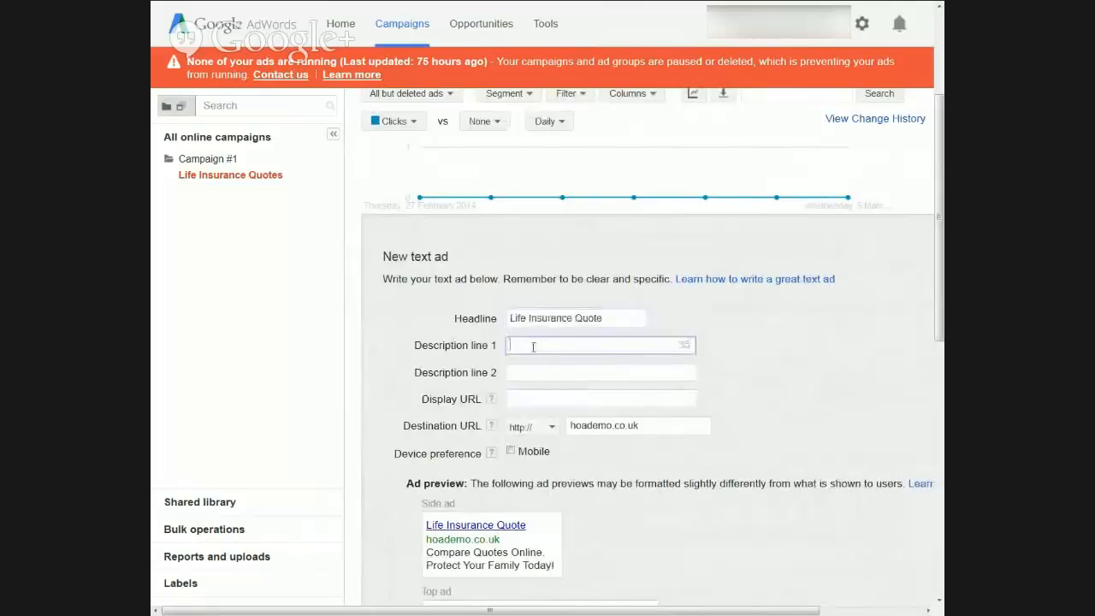
pyautogui.write('Cover From Just £5 Per Month.')
pyautogui.click(534, 376)
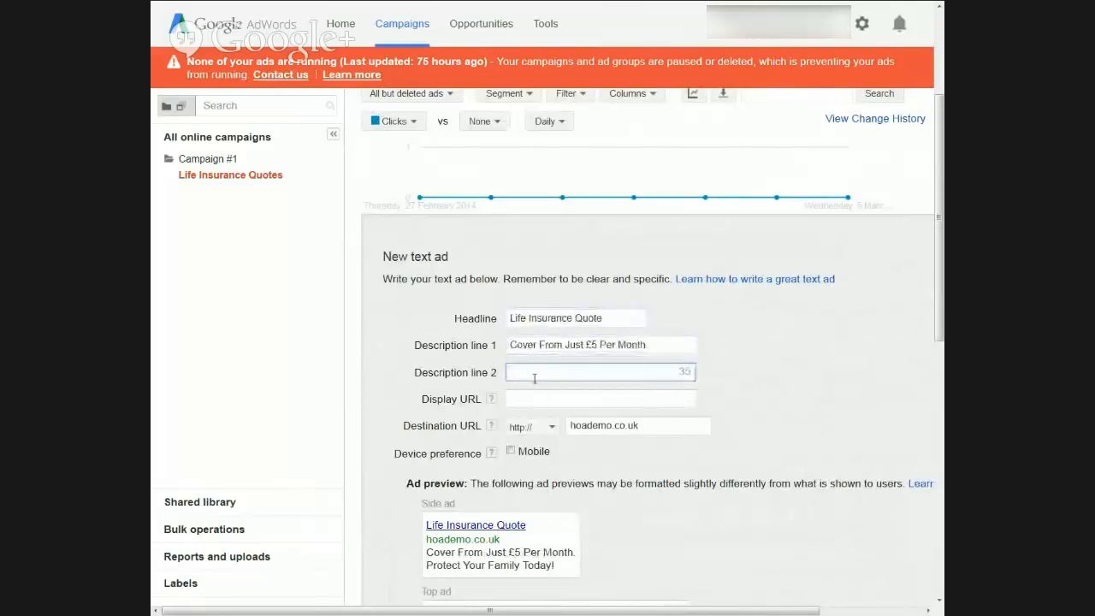
pyautogui.write('Quick Quote & Easy Apply Online.')
# Step: Set the new ad's display URL to hoademo.co.uk/quotes and save the ad
pyautogui.click(536, 401)
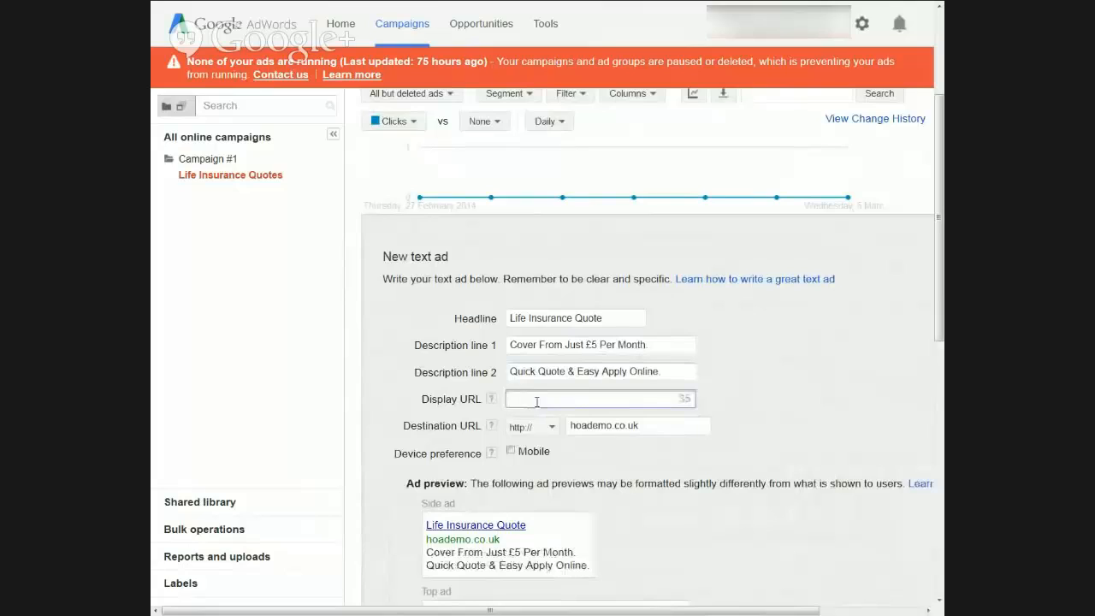
pyautogui.hotkey('ctrl', 'v')
pyautogui.write('/quotes')
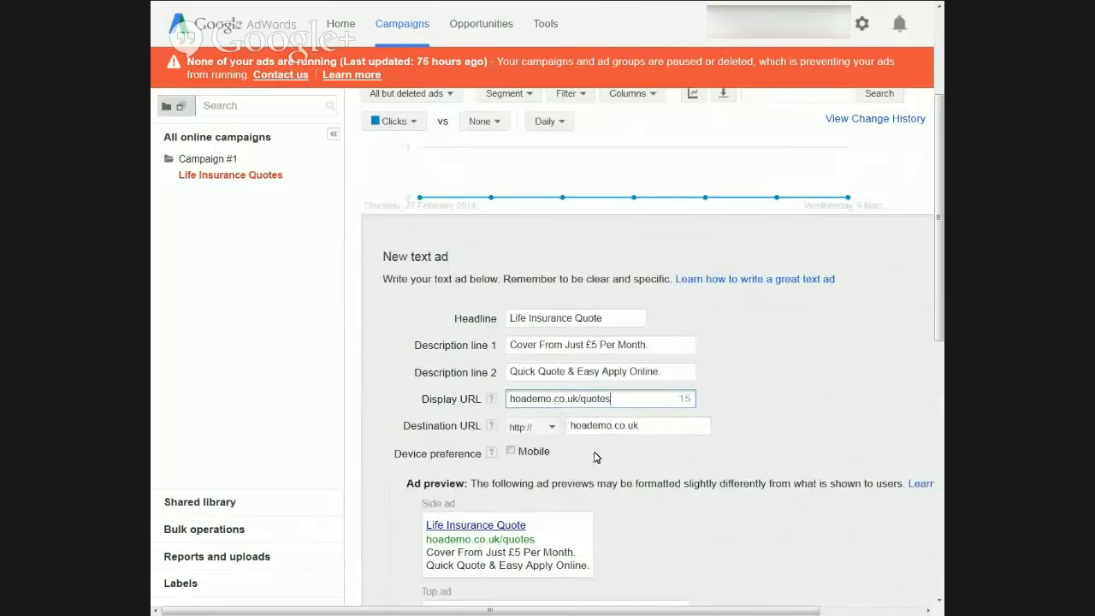
pyautogui.scroll(-2, 596, 458)
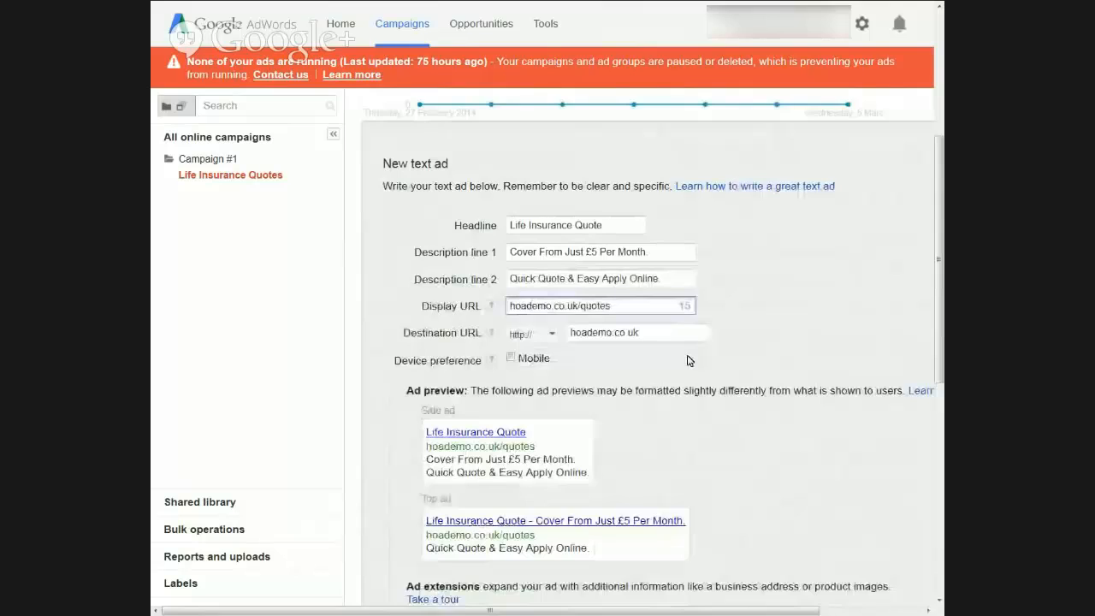
pyautogui.scroll(-4, 689, 361)
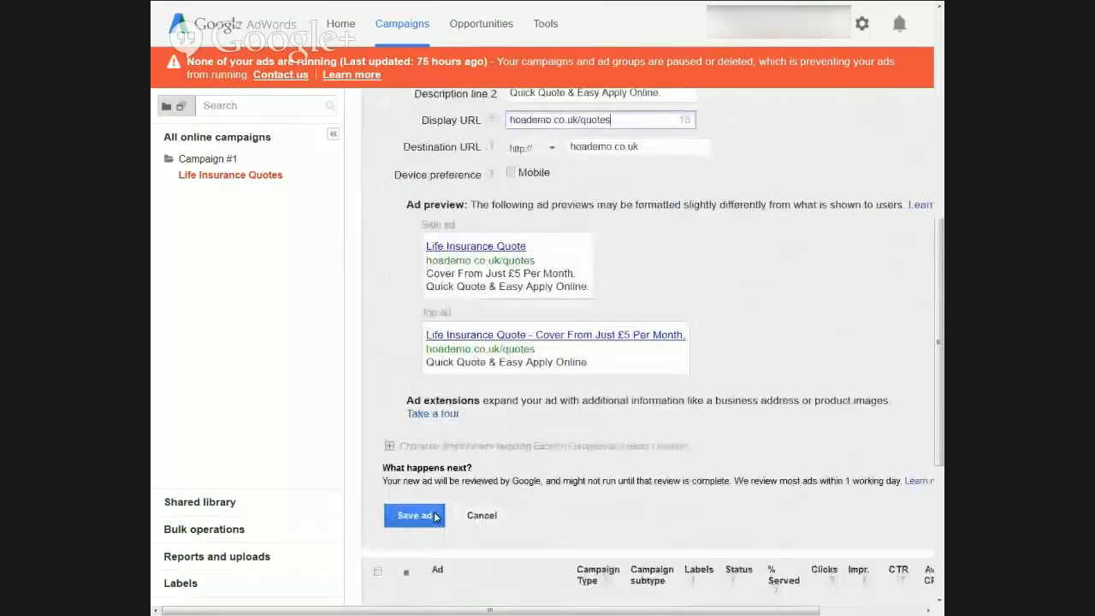
pyautogui.click(435, 516)
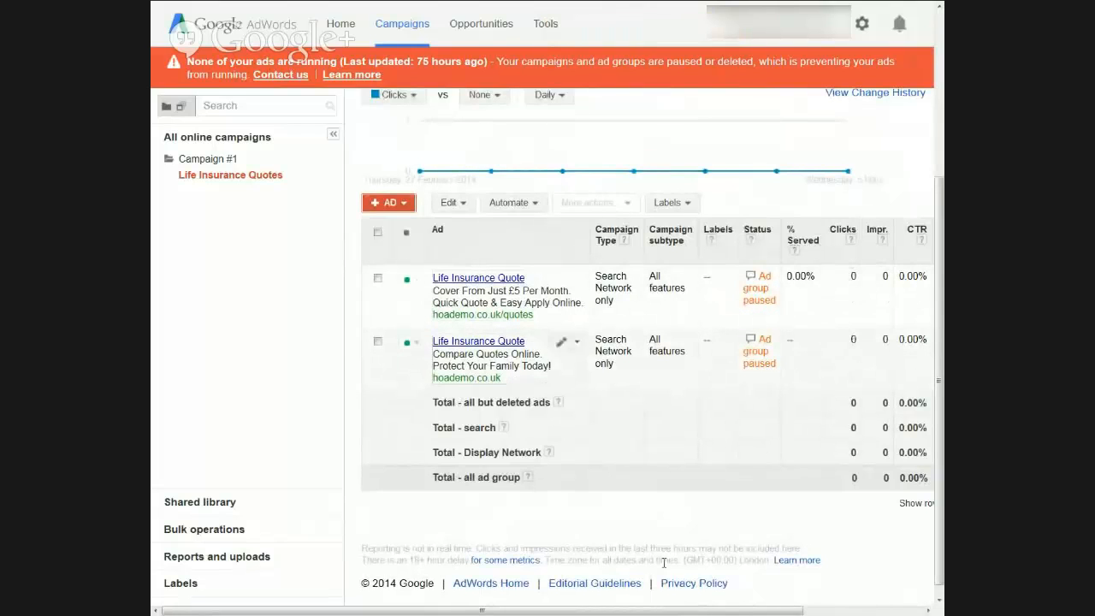
# Step: Pause the original ad with the description "Compare Quotes Online. Protect Your Family Today!"
pyautogui.moveTo(634, 612); pyautogui.dragTo(668, 613)
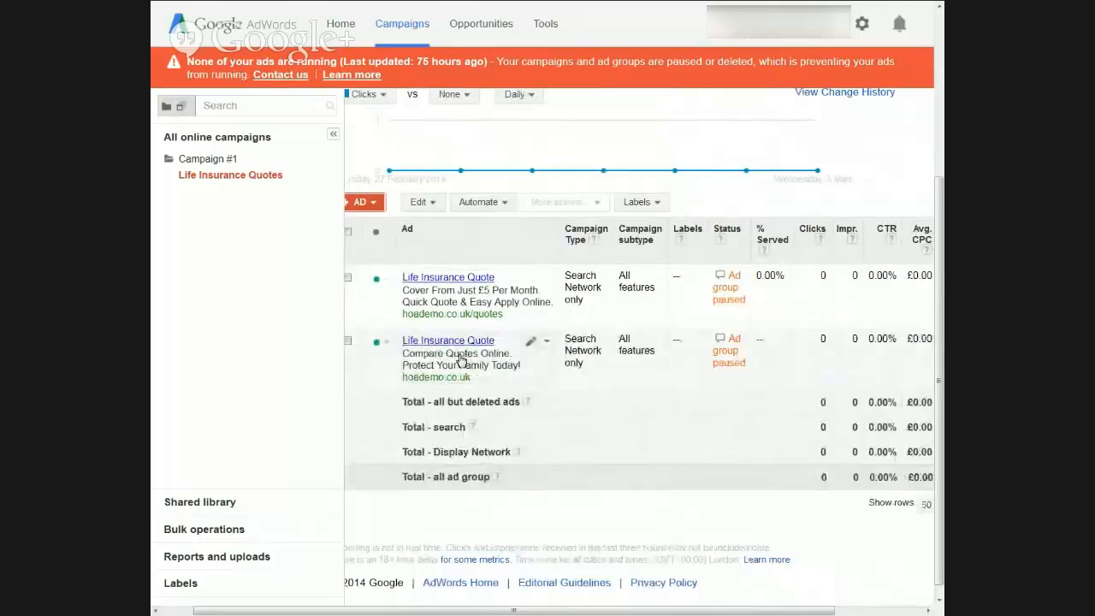
pyautogui.click(546, 342)
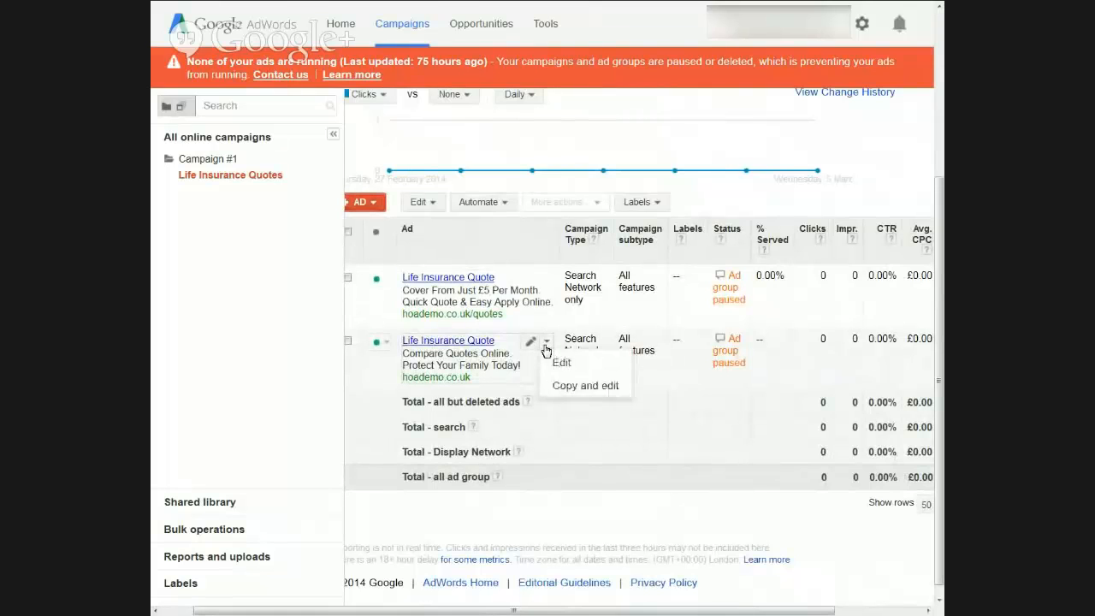
pyautogui.click(388, 347)
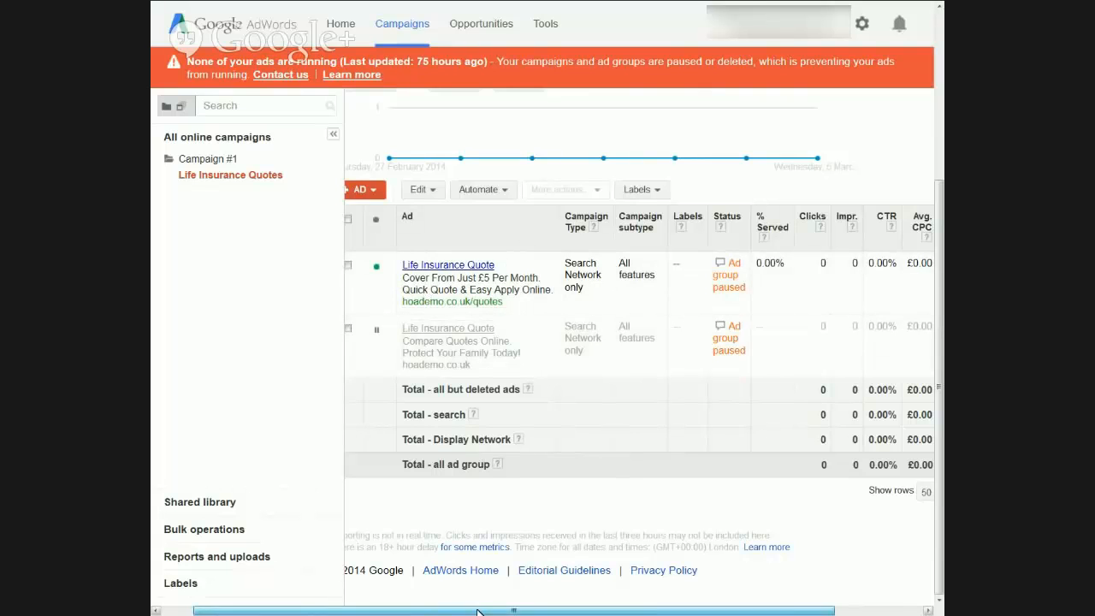
# Step: Review the ad group's keyword statuses, the negative keywords section and the kinds of items offered in the shared library
pyautogui.moveTo(478, 612); pyautogui.dragTo(446, 613)
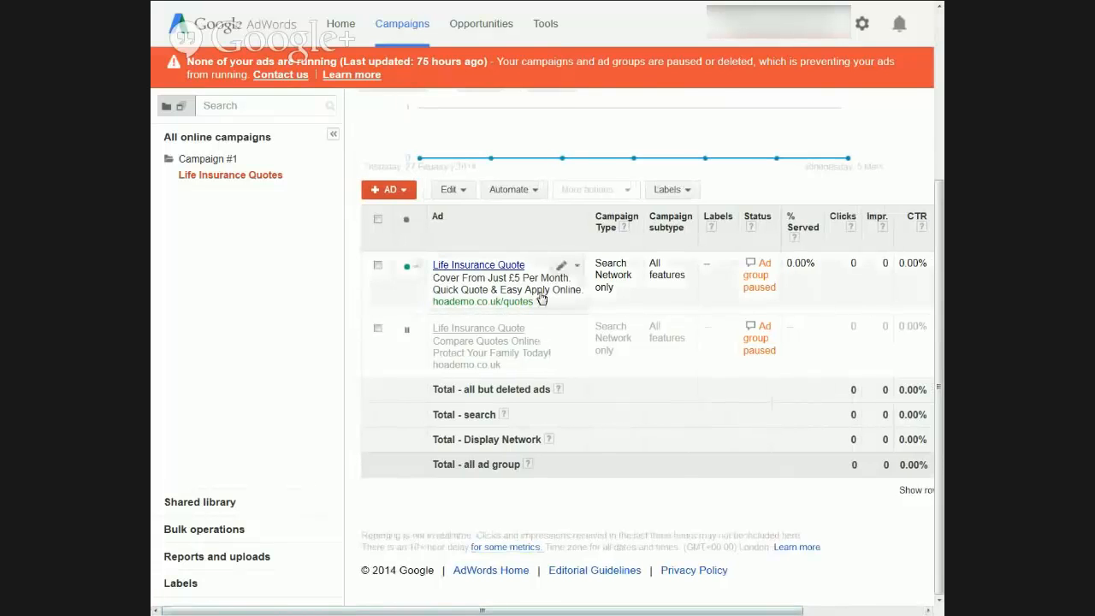
pyautogui.scroll(5, 540, 298)
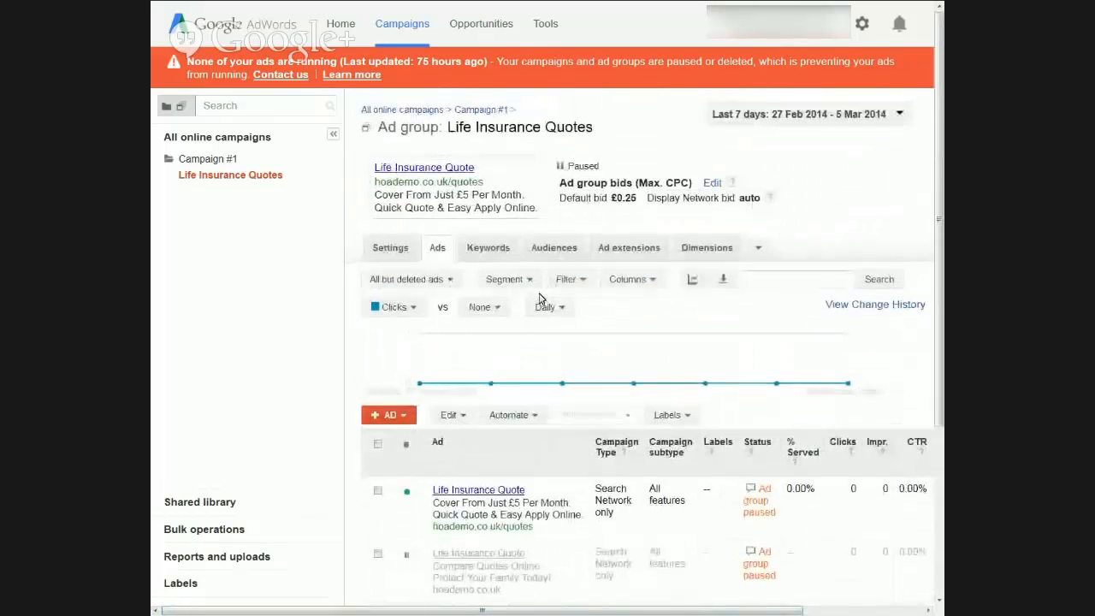
pyautogui.click(480, 254)
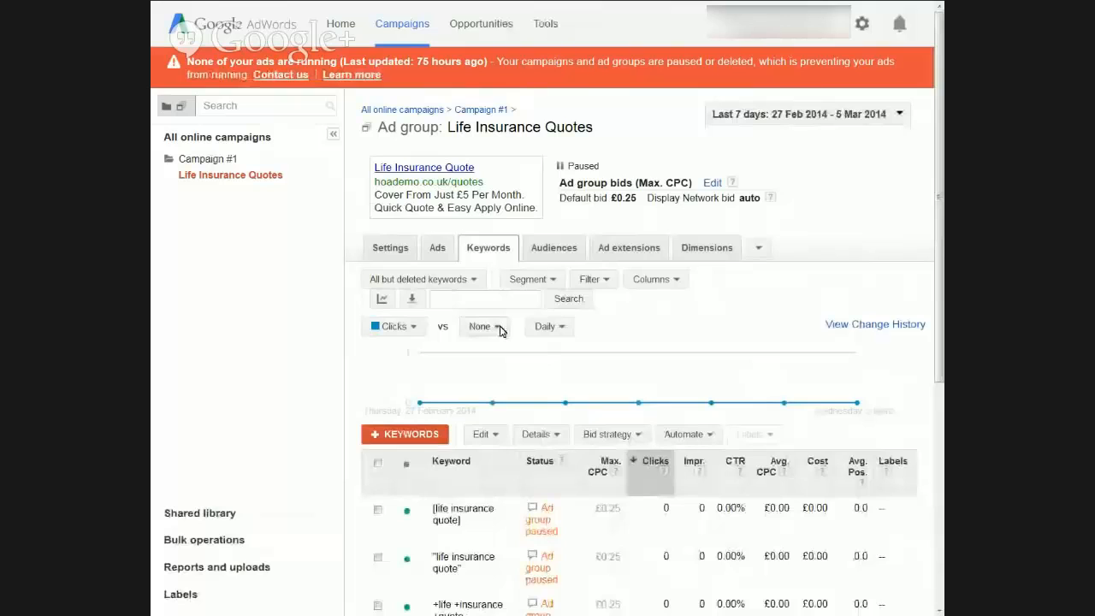
pyautogui.scroll(-2, 501, 331)
pyautogui.scroll(-2, 502, 331)
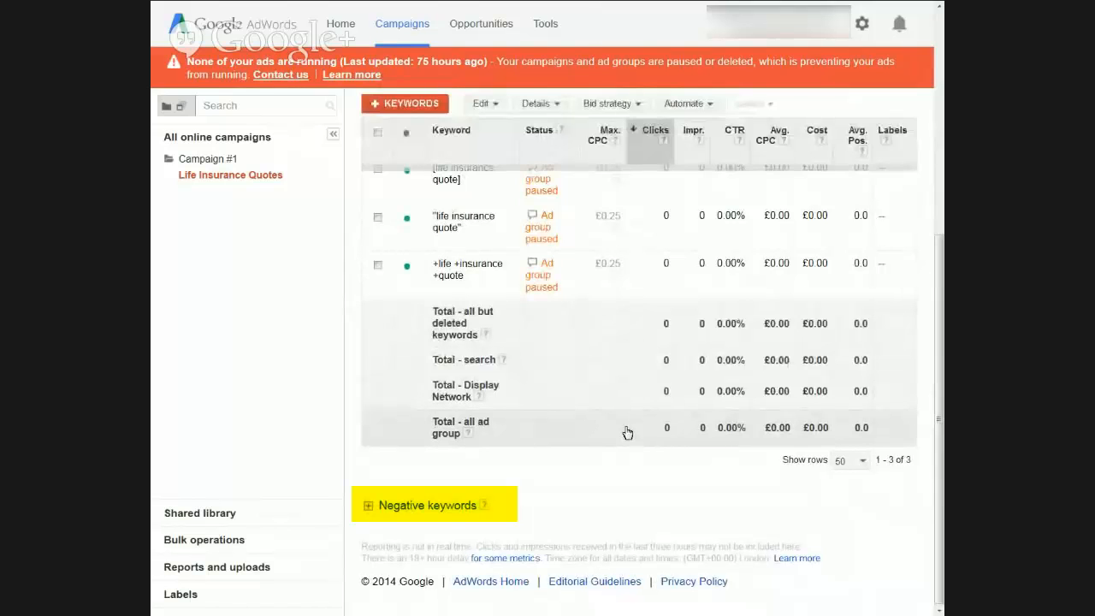
pyautogui.scroll(-2, 627, 433)
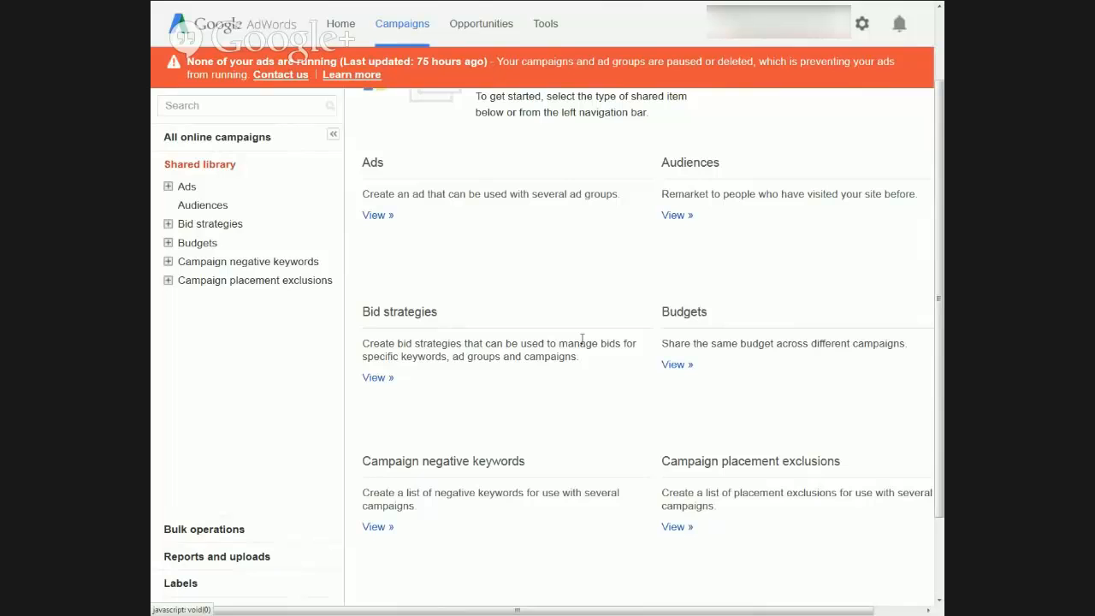
pyautogui.scroll(2, 582, 340)
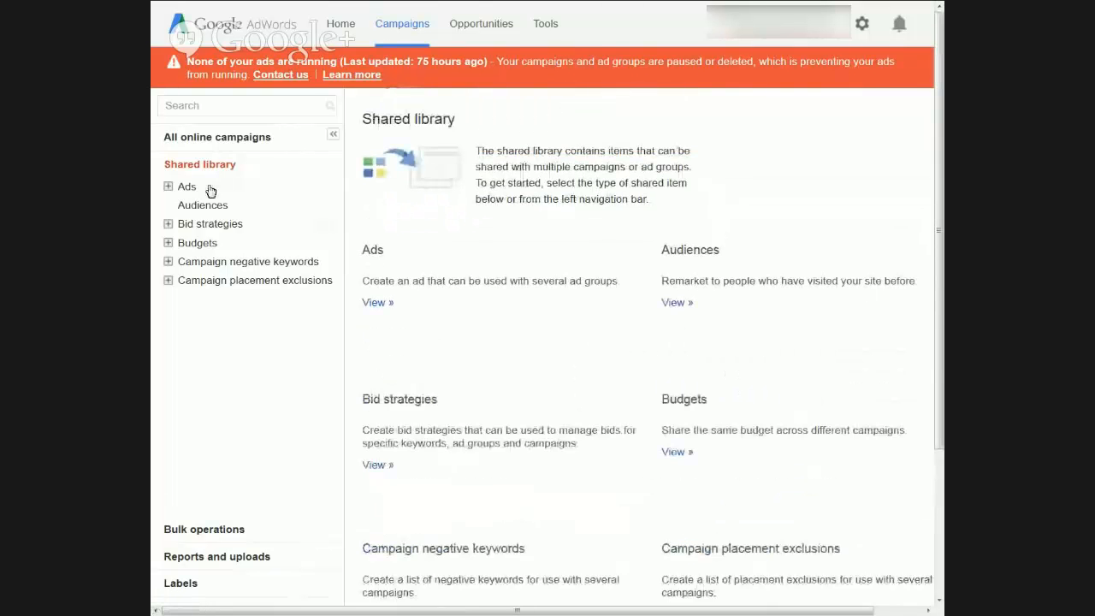
pyautogui.hotkey('alt', 'Left')
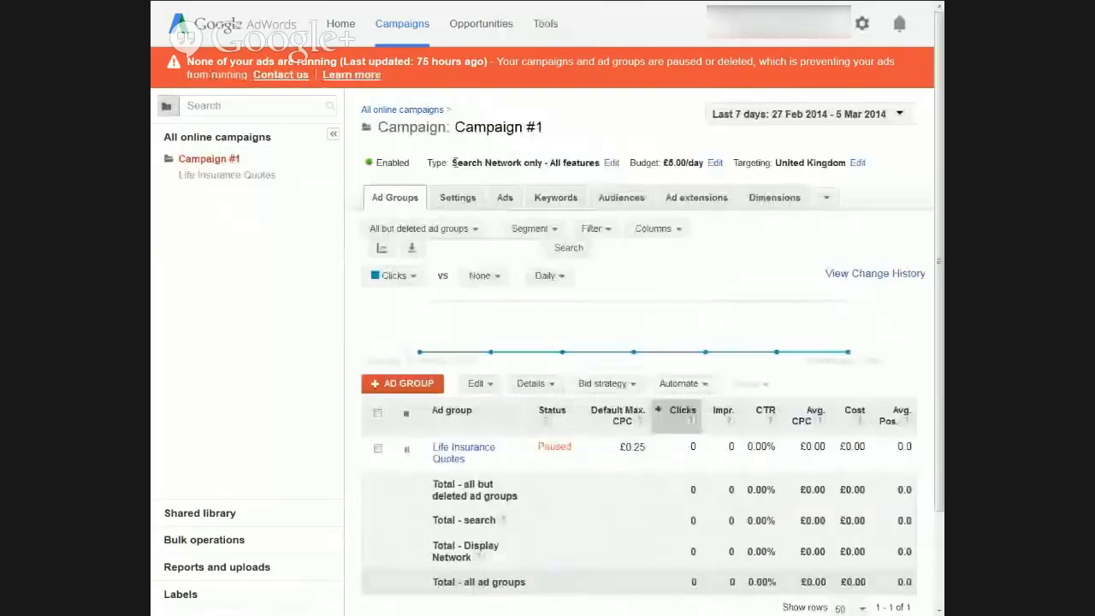
# Step: Rename Campaign #1 as Life Insurance and save the new name
pyautogui.click(479, 128)
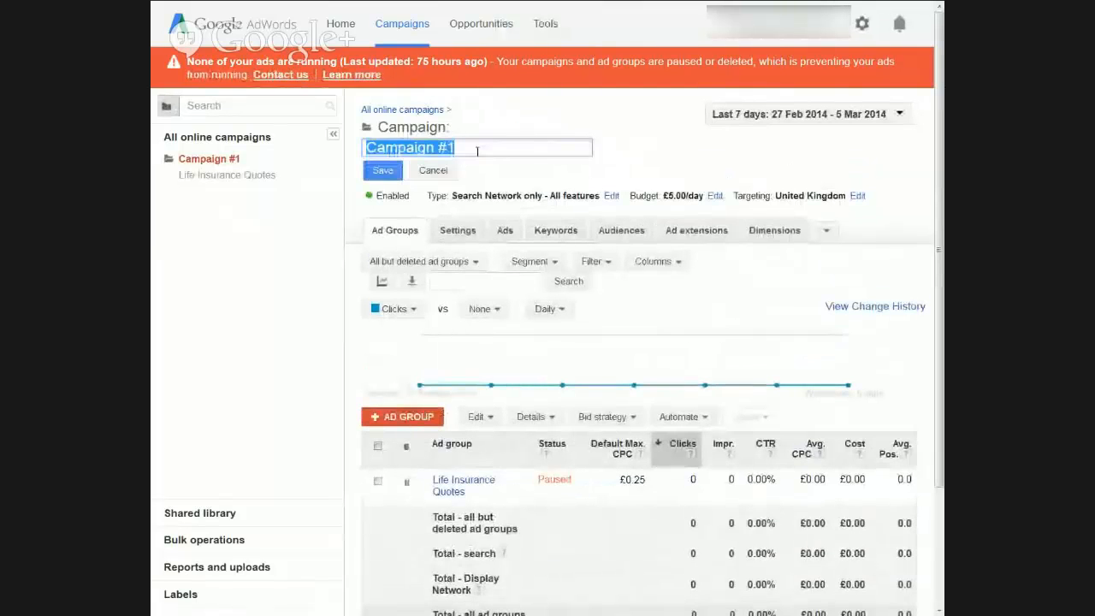
pyautogui.write('Life Insur')
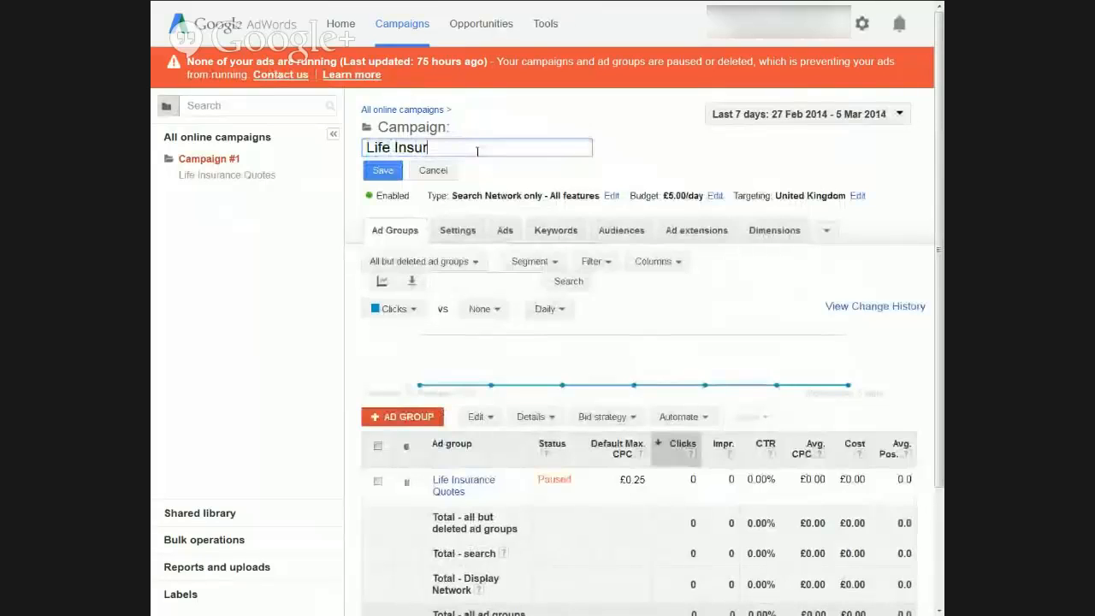
pyautogui.write('ance')
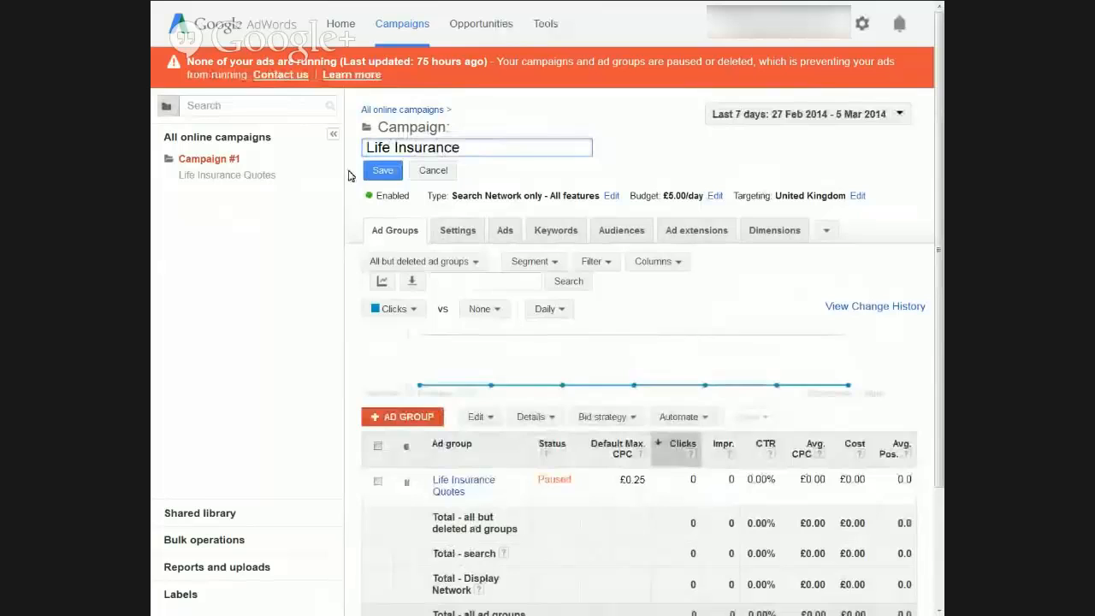
pyautogui.click(383, 170)
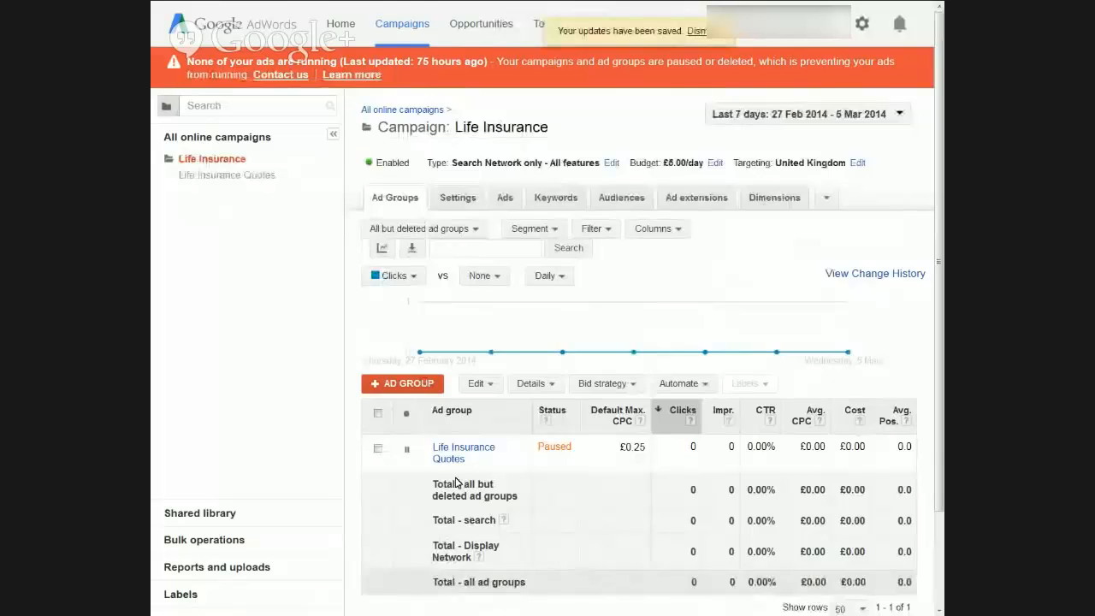
pyautogui.scroll(-2, 456, 484)
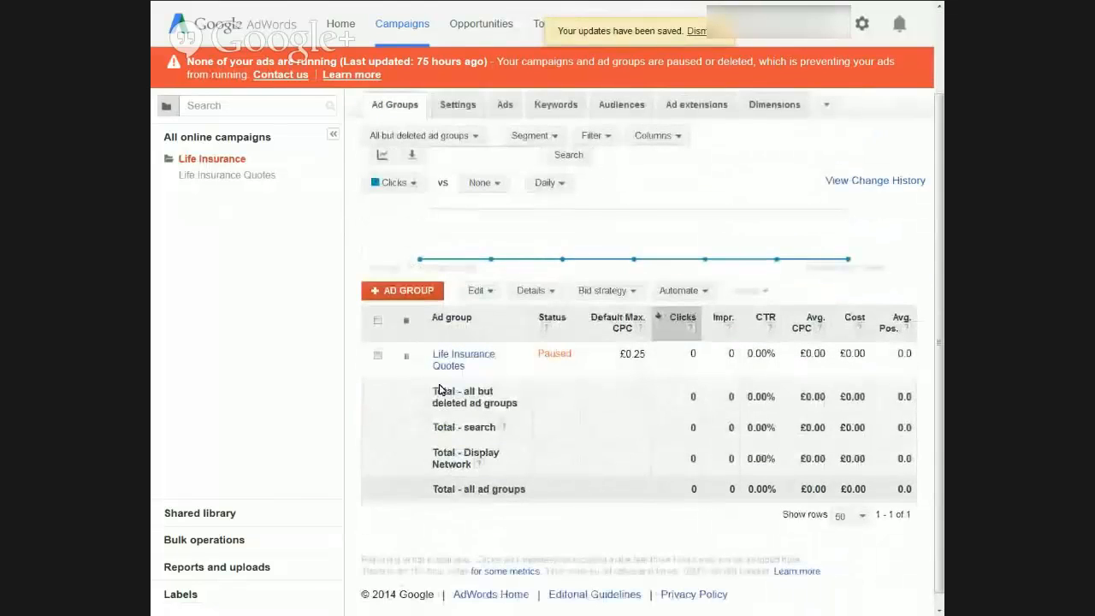
pyautogui.scroll(2, 438, 389)
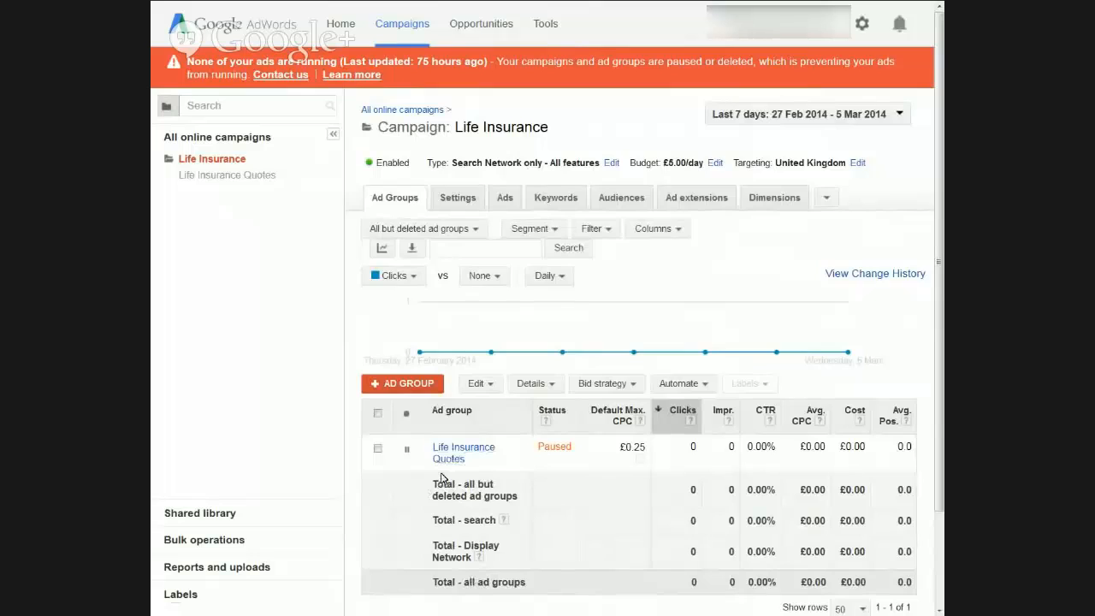
pyautogui.scroll(-2, 442, 478)
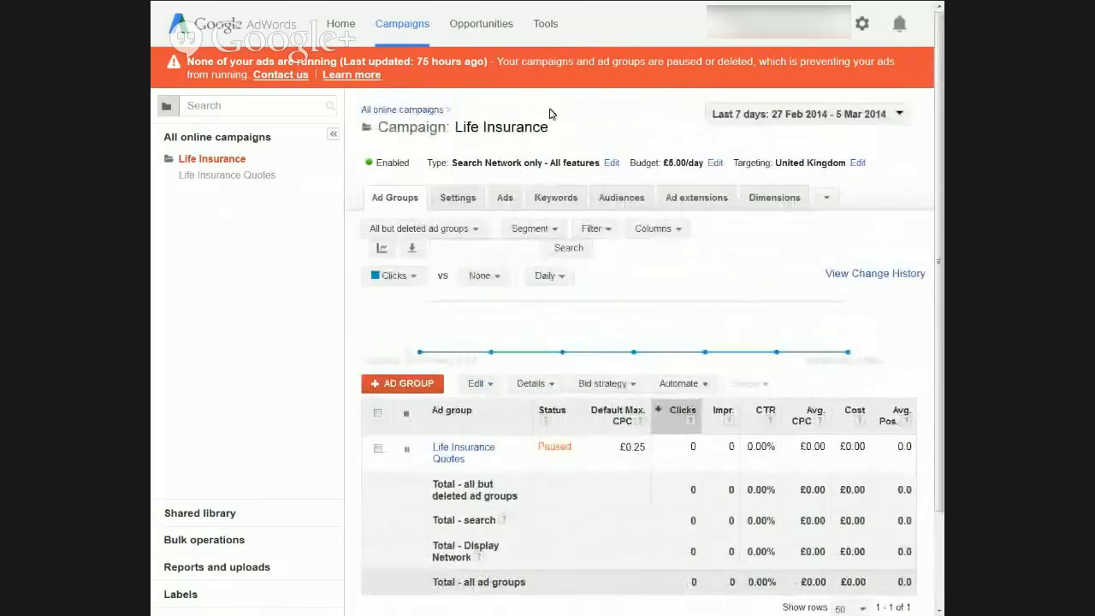
# Step: Close the browser window
pyautogui.moveTo(296, 8)
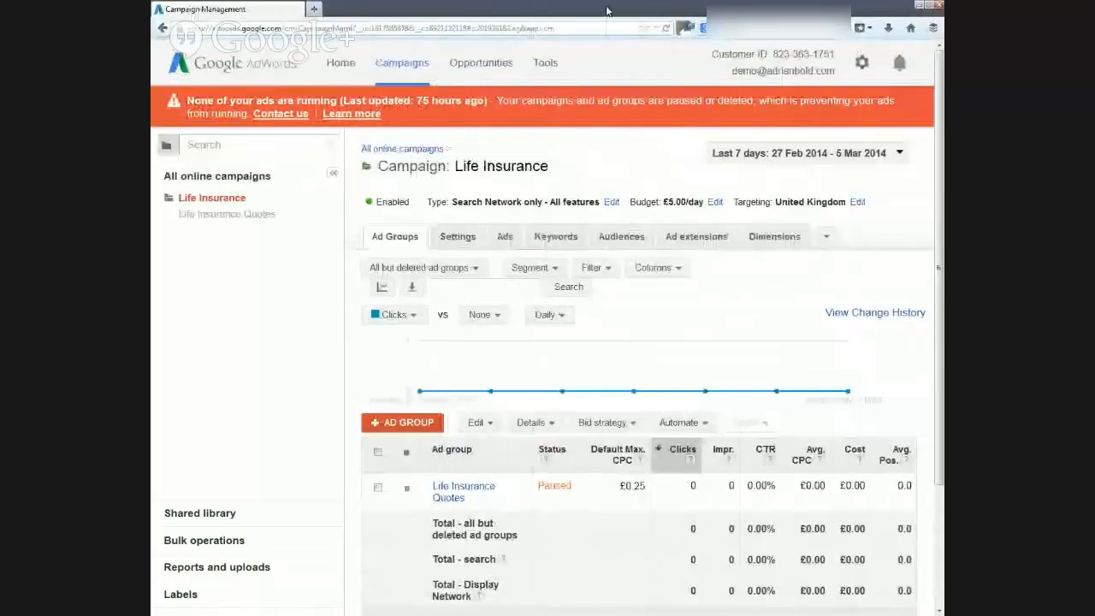
pyautogui.click(938, 7)
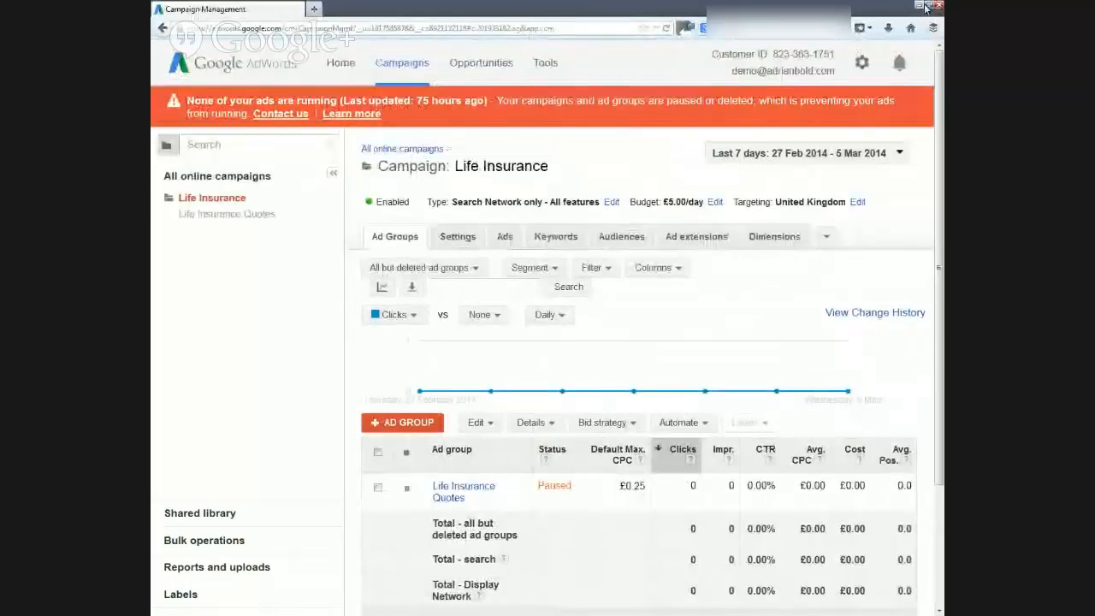